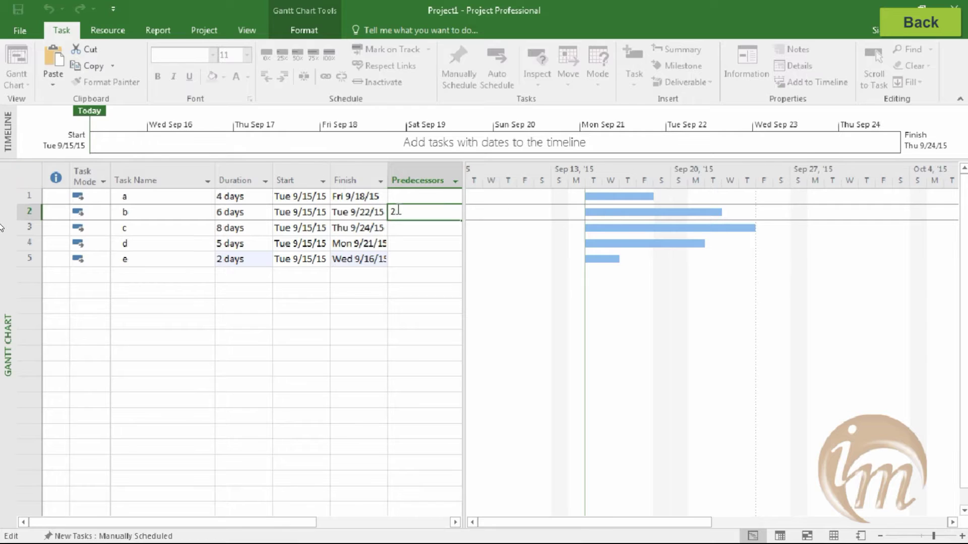
# - Set the predecessor of task b to 1
pyautogui.press('BackSpace')
pyautogui.write('1')
pyautogui.click(502, 238)
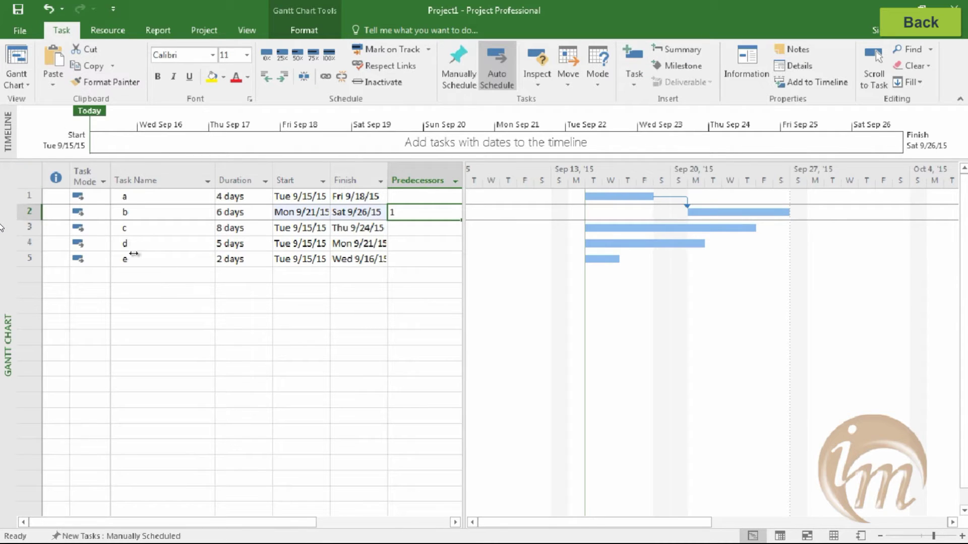
# - Make task c start together with task a by setting its predecessor to 1SS
pyautogui.click(401, 227)
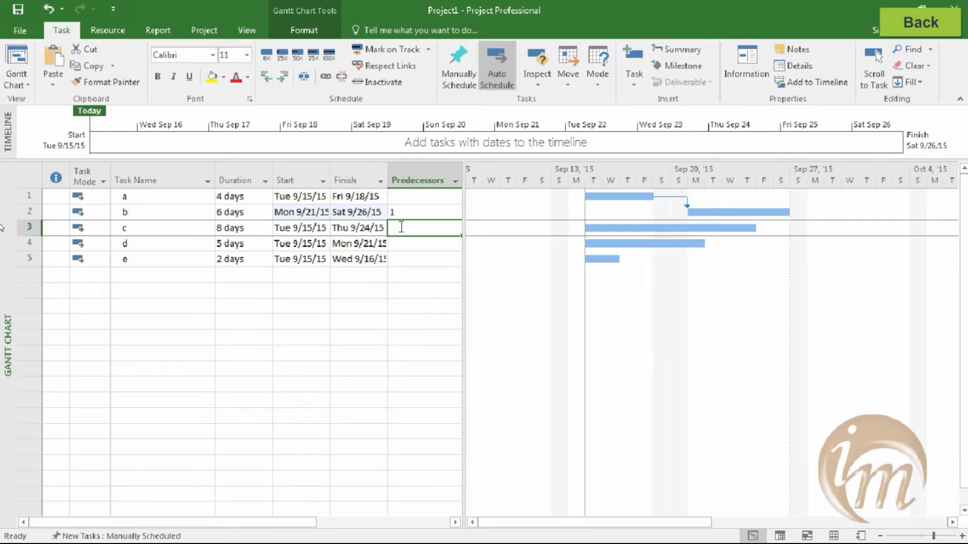
pyautogui.write('1')
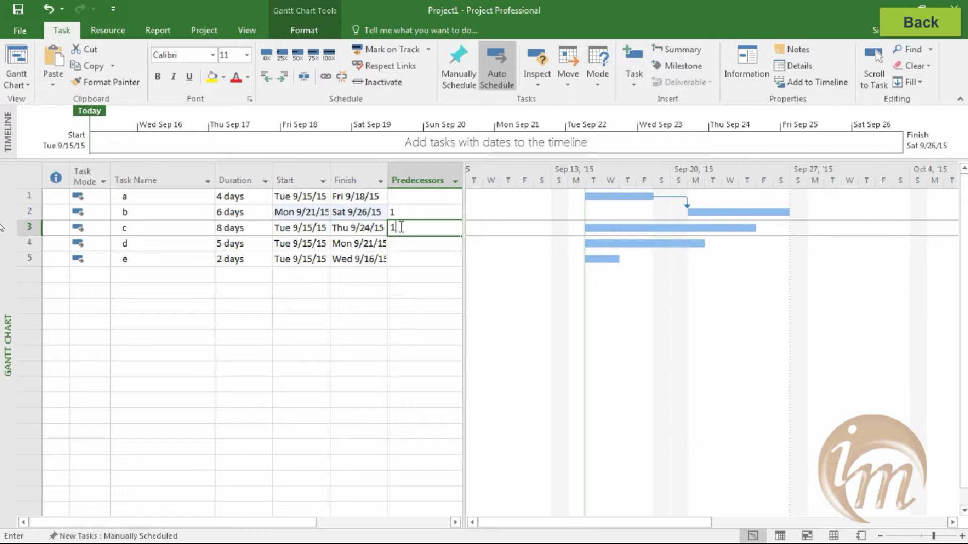
pyautogui.write('5ss')
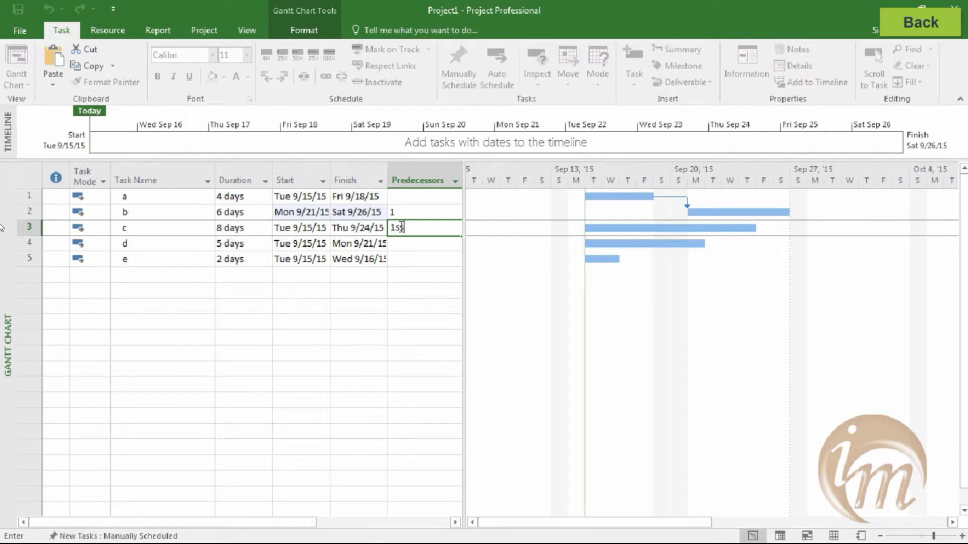
pyautogui.click(469, 279)
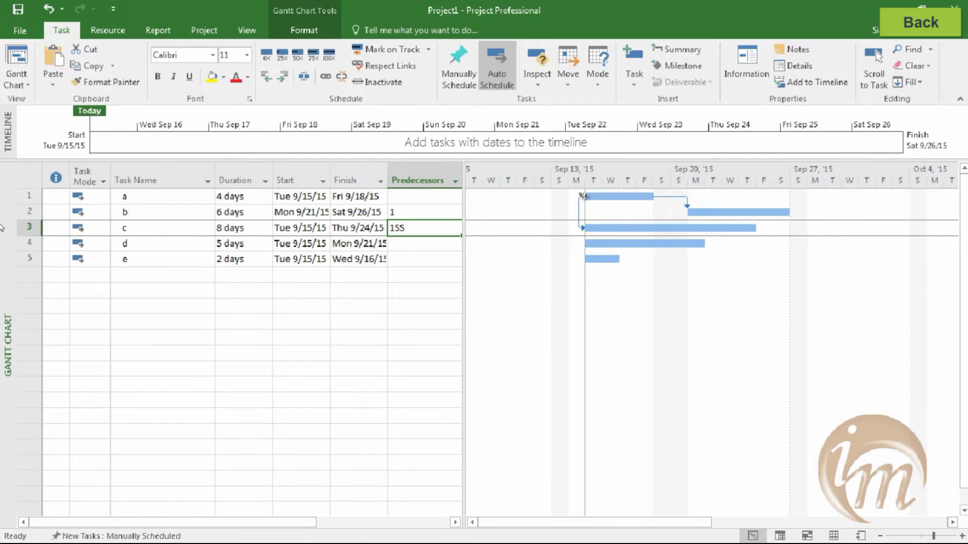
pyautogui.moveTo(600, 196)
# - Set the predecessors of task d to 2,3 so that it follows tasks b and c
pyautogui.click(417, 245)
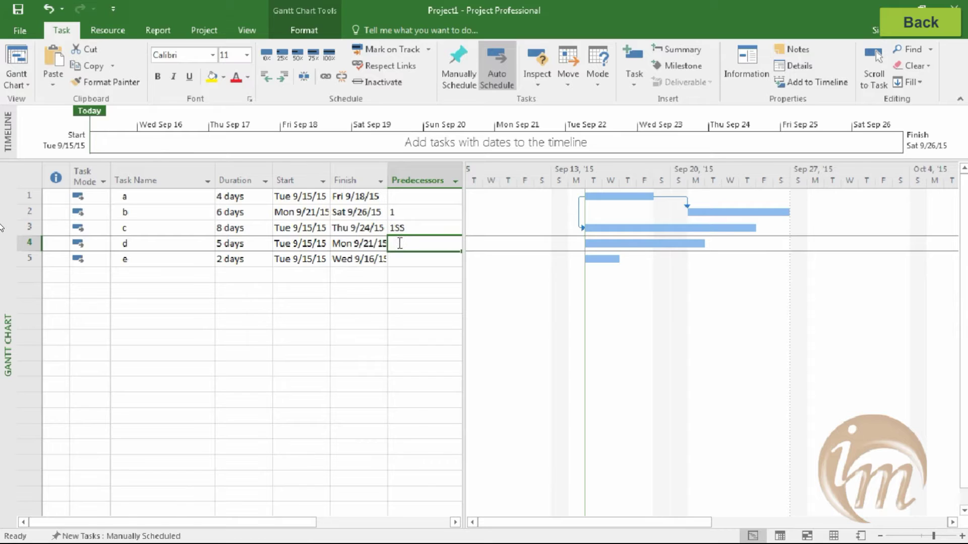
pyautogui.write('2,')
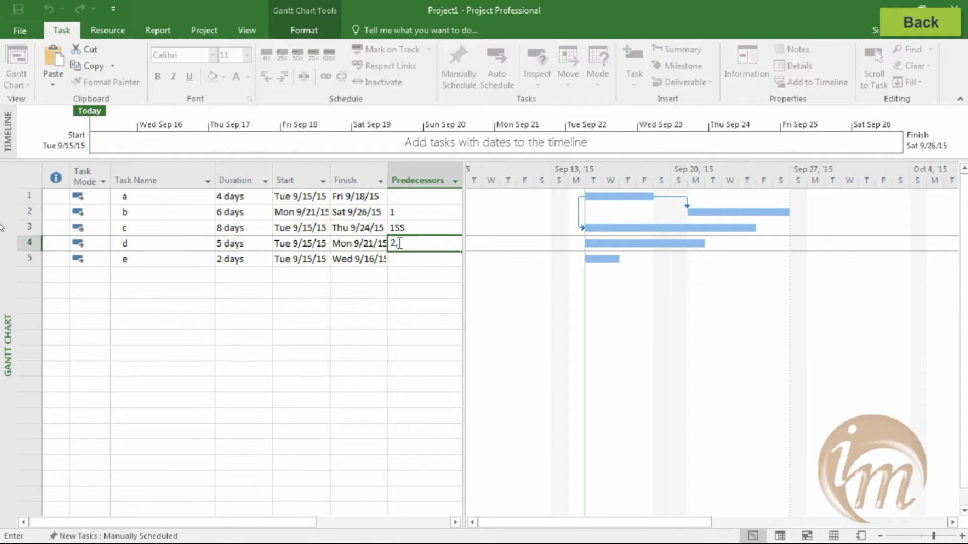
pyautogui.write('3')
pyautogui.click(526, 307)
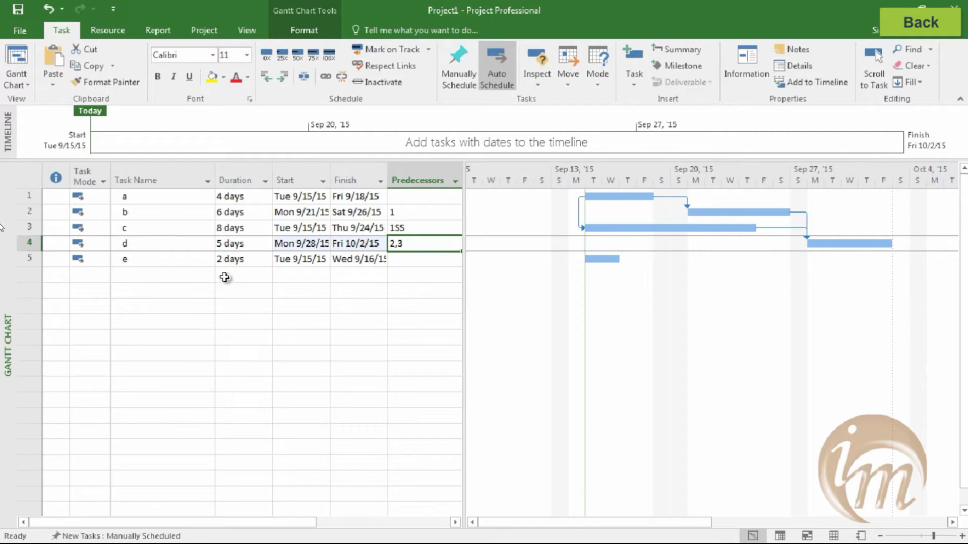
# - Set the predecessor of task e to 4 so that it follows task d
pyautogui.click(415, 261)
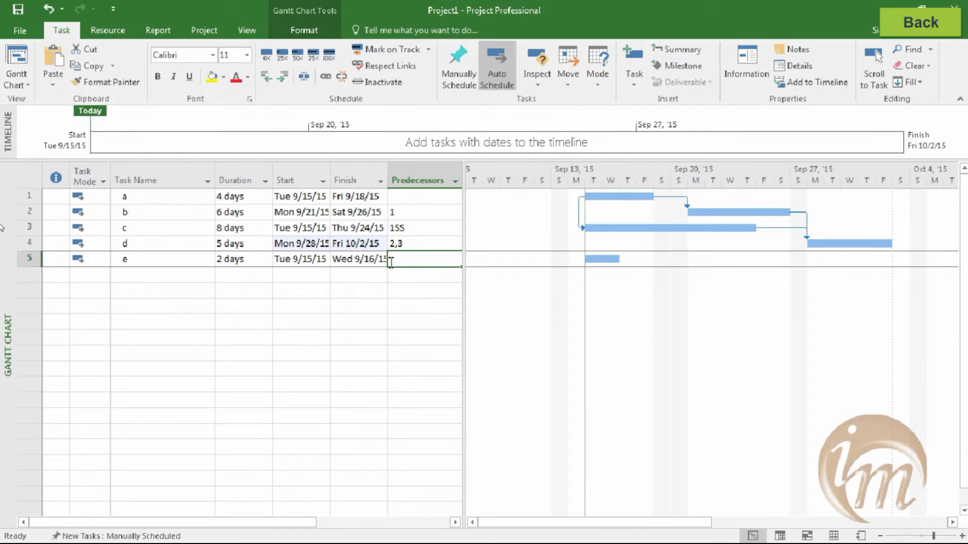
pyautogui.write('4')
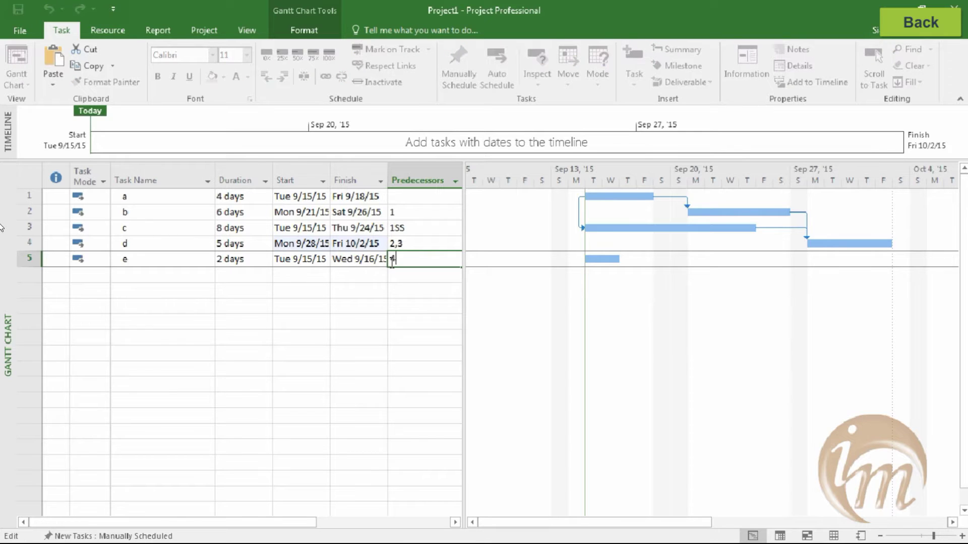
pyautogui.click(497, 319)
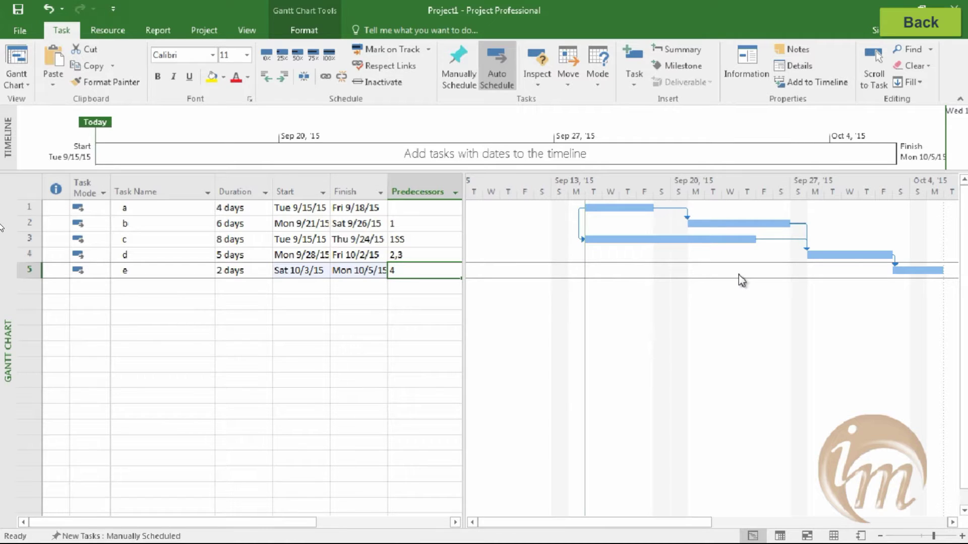
pyautogui.click(820, 246)
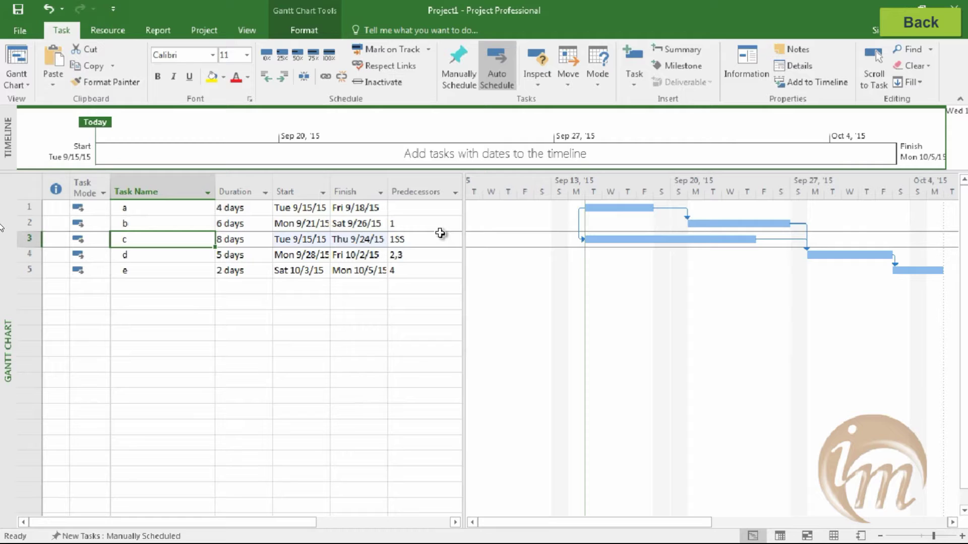
# - Add a new task named f below task e and set its mode to Auto Scheduled
pyautogui.click(132, 284)
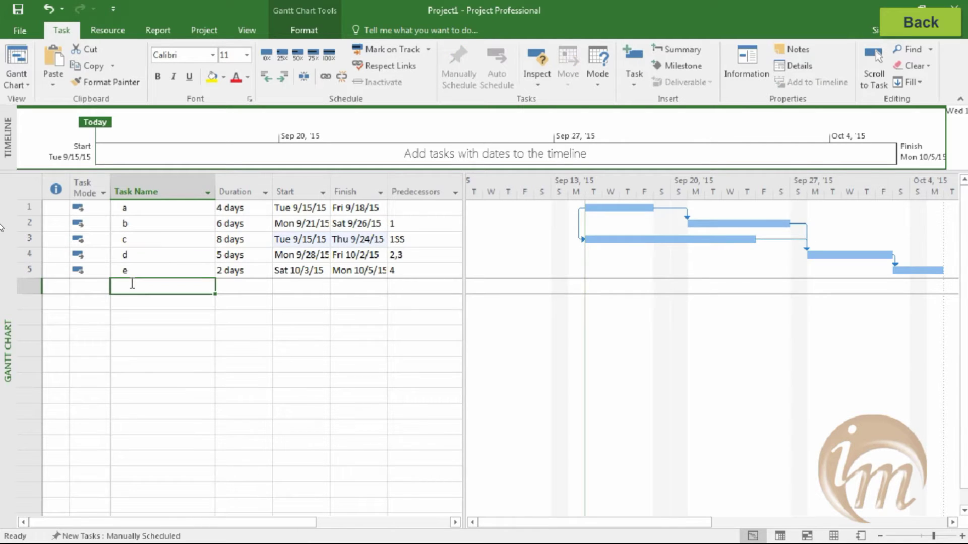
pyautogui.write('f')
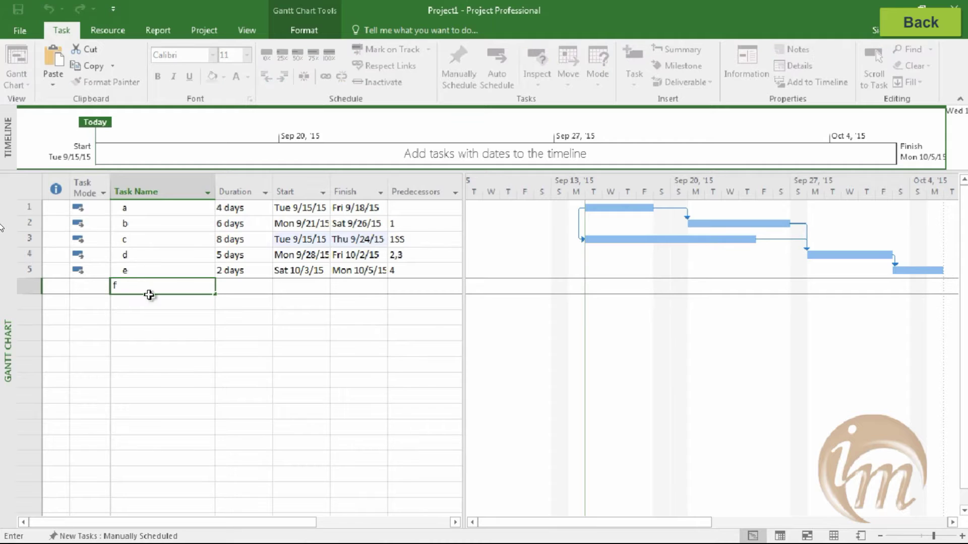
pyautogui.click(93, 286)
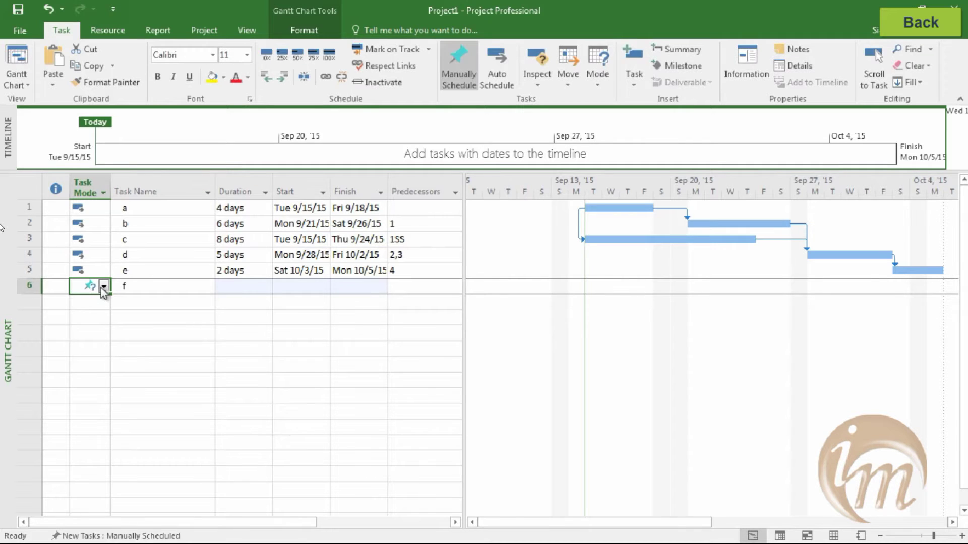
pyautogui.click(103, 286)
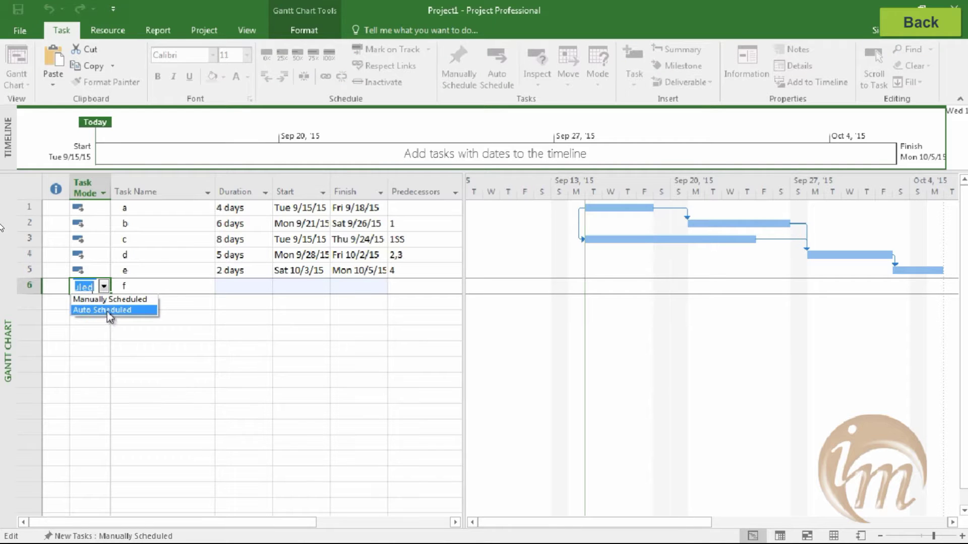
pyautogui.click(105, 309)
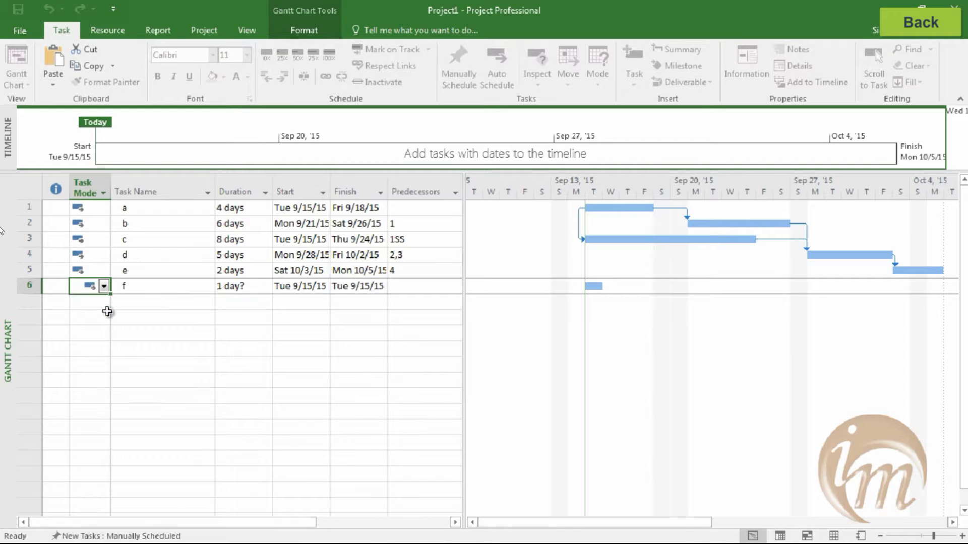
# - Set the duration of task f to 4 days
pyautogui.click(238, 287)
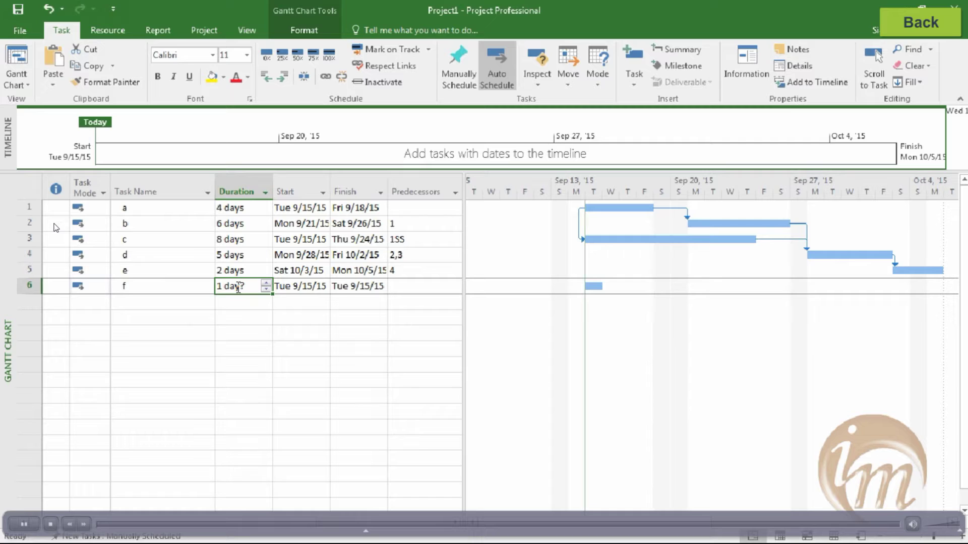
pyautogui.write('4')
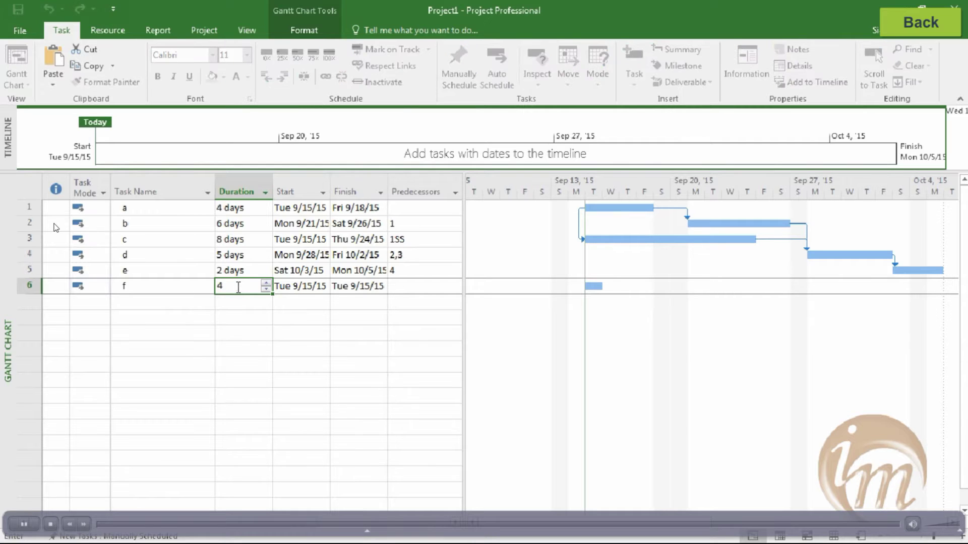
pyautogui.write(' days')
pyautogui.click(300, 318)
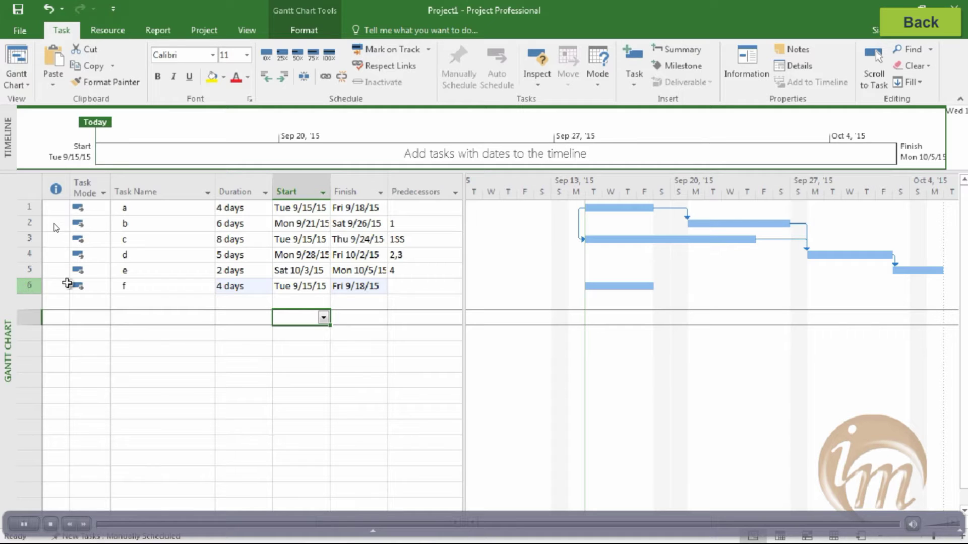
# - Link task f to task e as finish-to-finish by setting its predecessor to 5FF
pyautogui.click(399, 286)
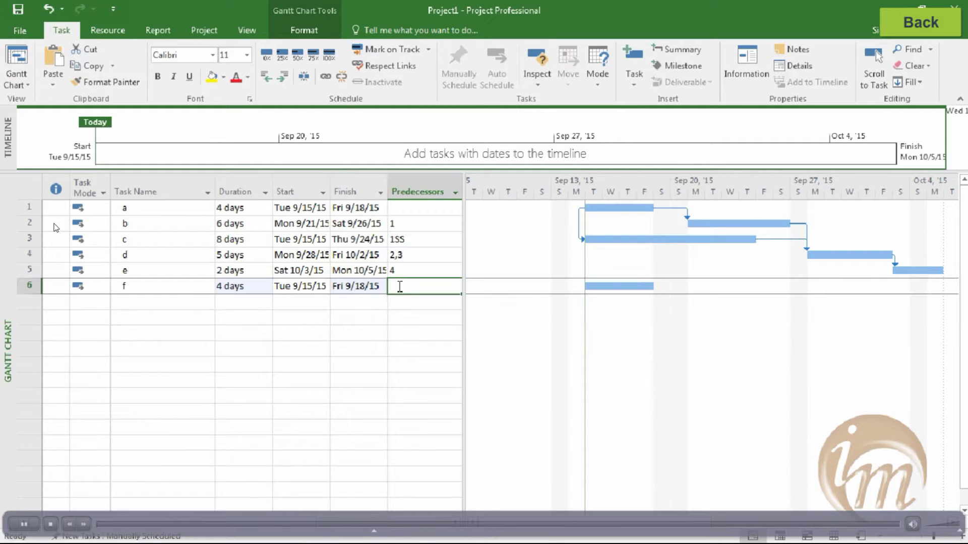
pyautogui.write('5ff')
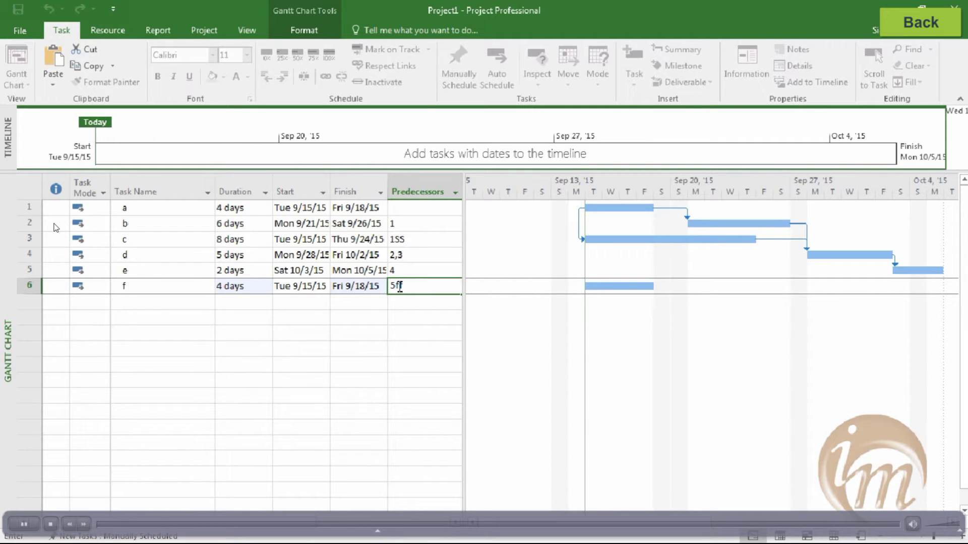
pyautogui.click(549, 321)
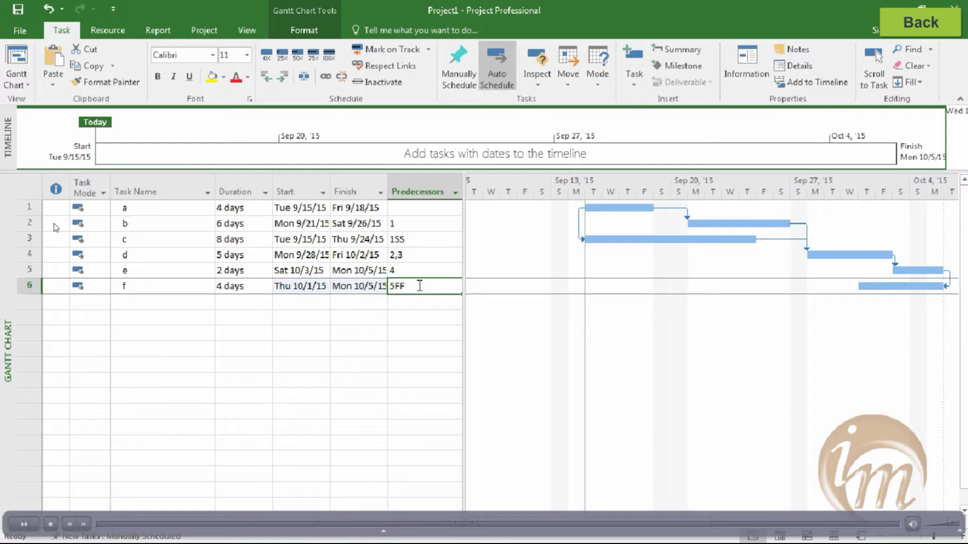
# - Change the link of task f to start-to-finish by setting its predecessor to 5SF
pyautogui.press('BackSpace')
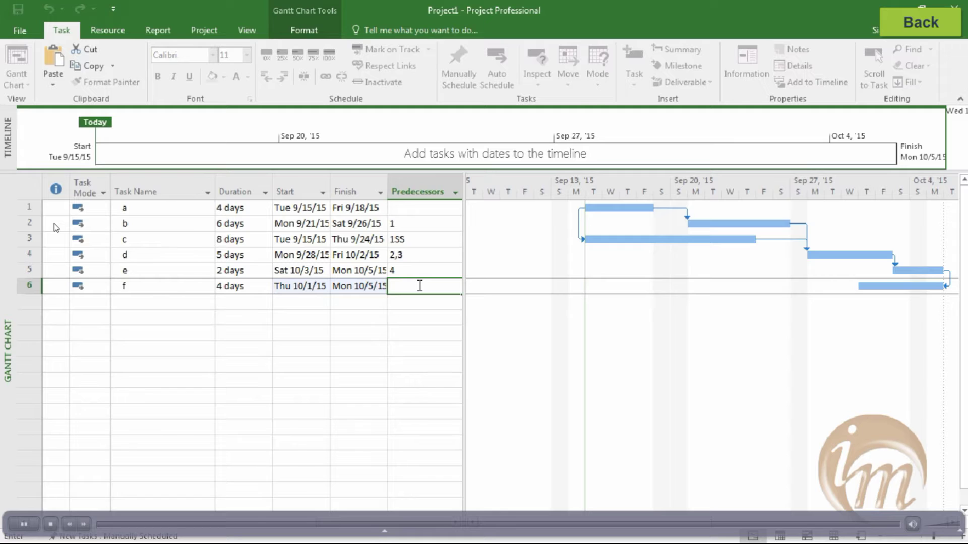
pyautogui.write('5sf')
pyautogui.click(499, 364)
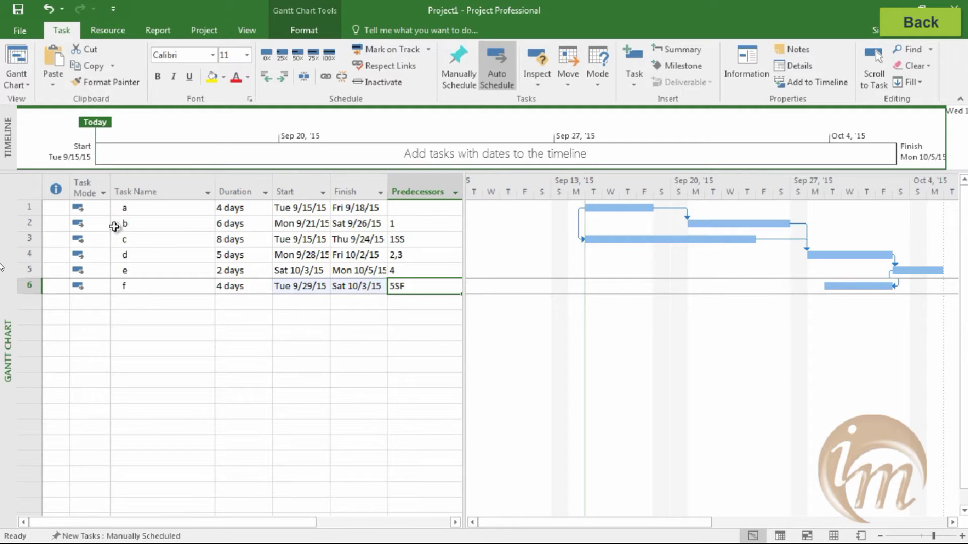
# - In the task information of task b, set the lag on its predecessor a to 6 days and apply it
pyautogui.doubleClick(25, 226)
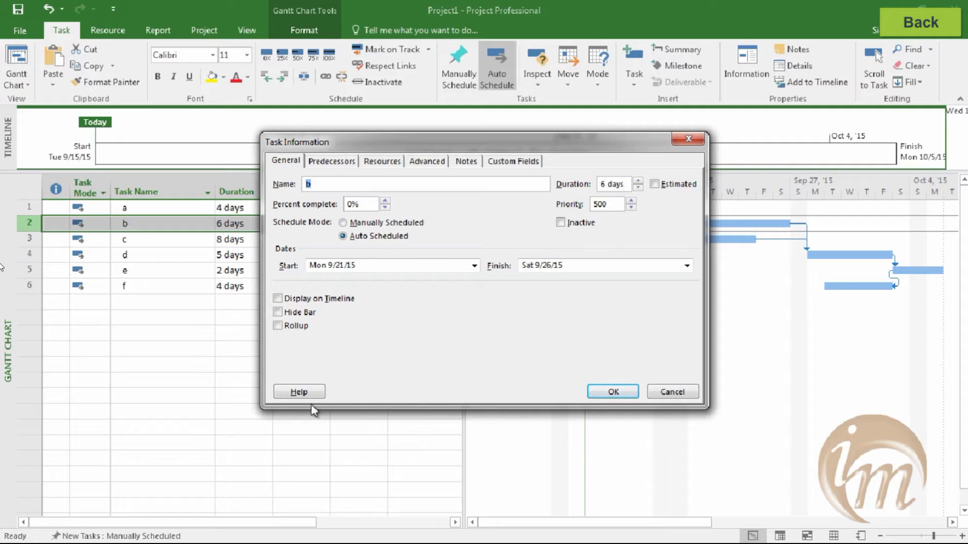
pyautogui.click(322, 160)
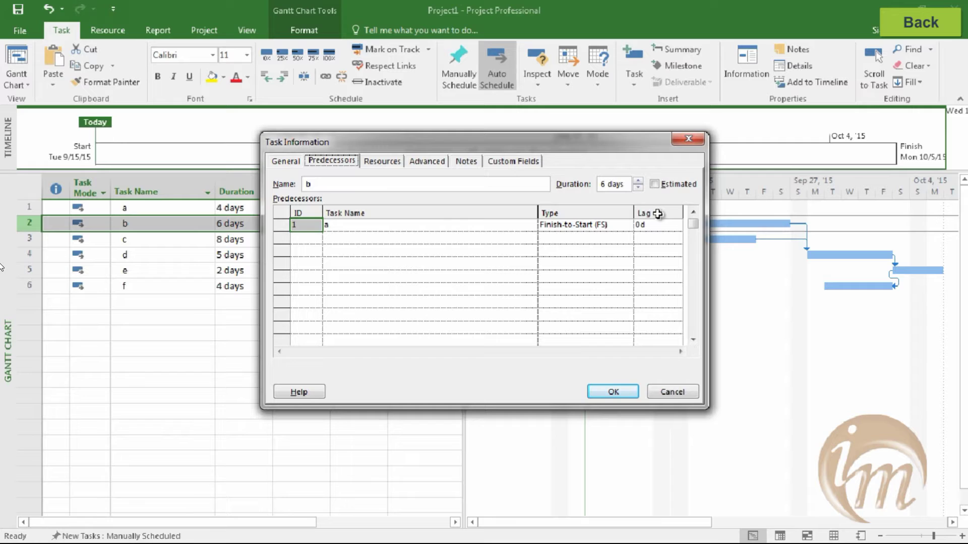
pyautogui.click(641, 224)
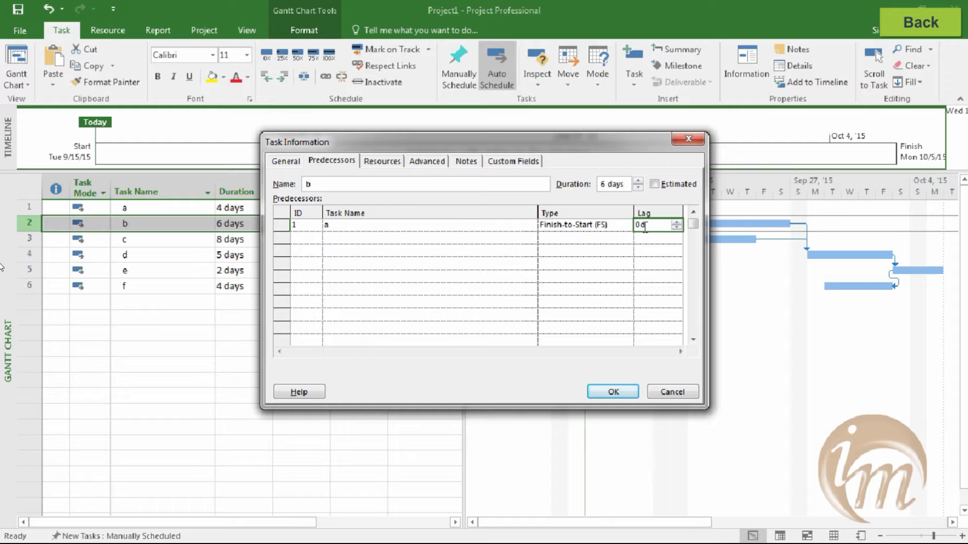
pyautogui.click(677, 222)
pyautogui.click(676, 223)
pyautogui.click(676, 222)
pyautogui.click(613, 392)
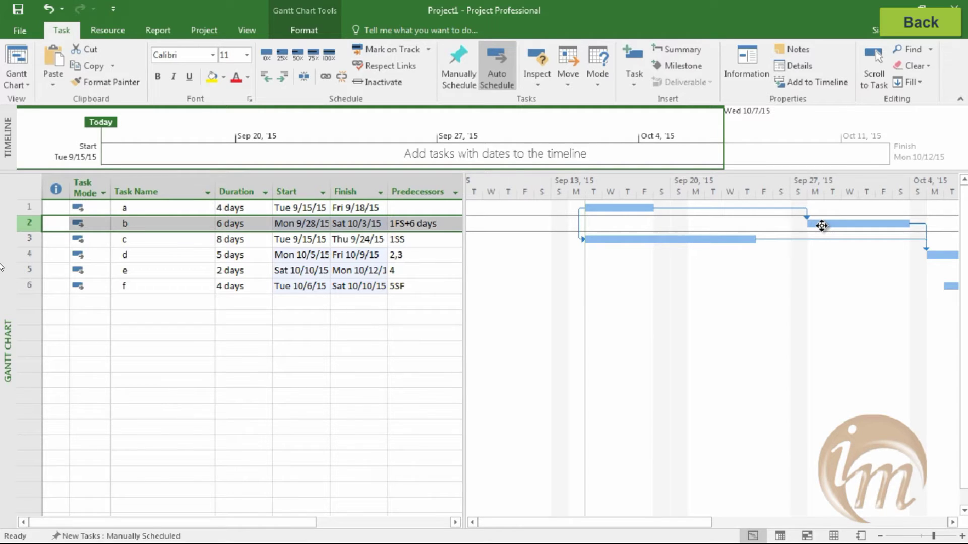
# - Give task b a one-day lead by setting the lag on its predecessor a to -1d and apply it
pyautogui.moveTo(822, 226)
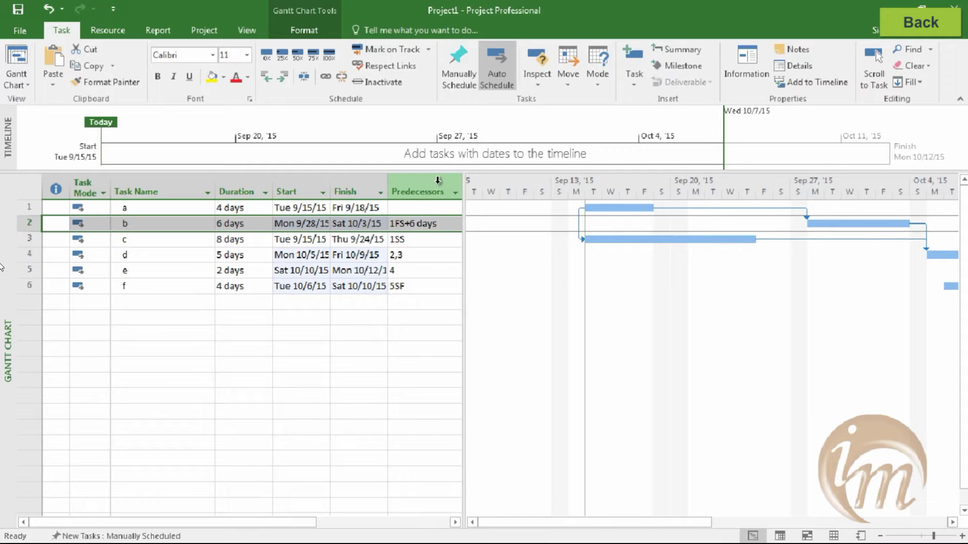
pyautogui.doubleClick(29, 228)
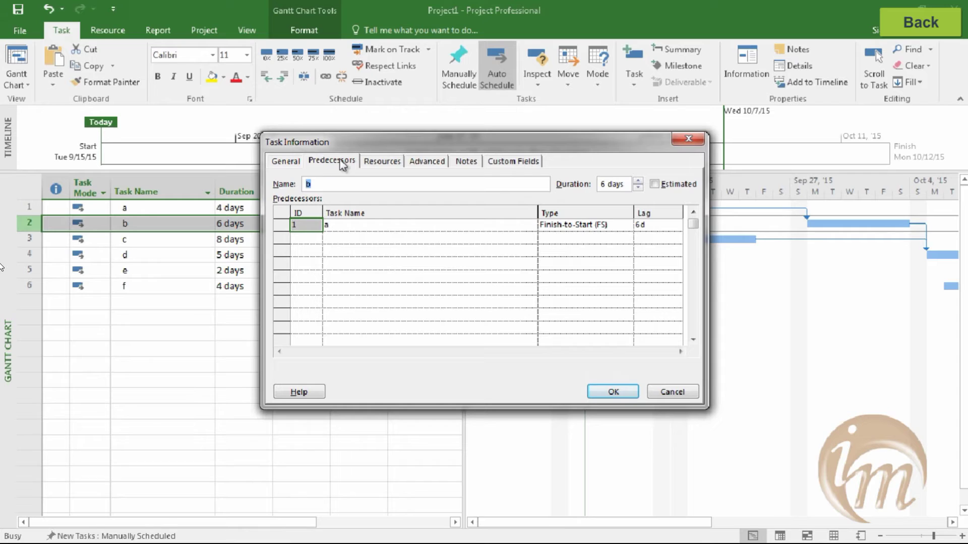
pyautogui.click(676, 228)
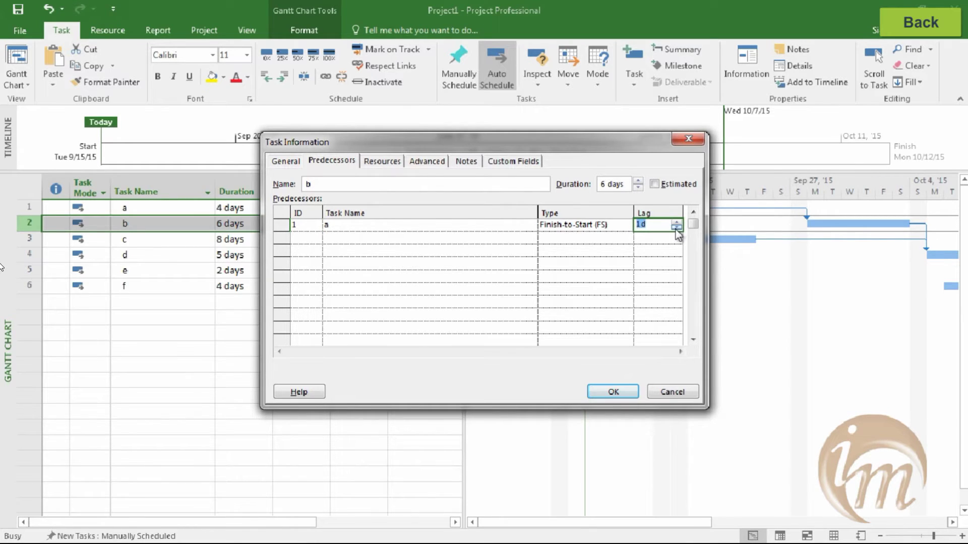
pyautogui.click(676, 227)
pyautogui.click(609, 392)
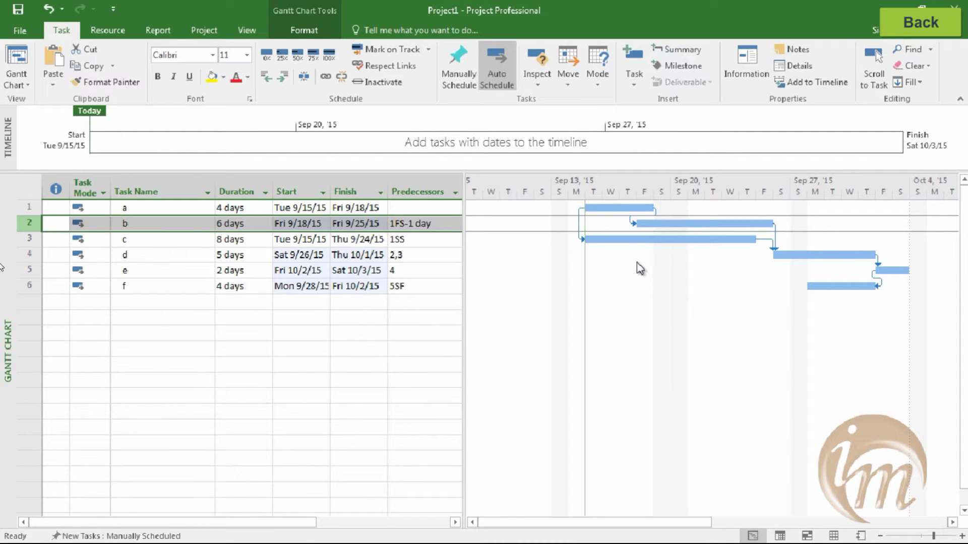
# - Examine the available link types for predecessor a in the task information of task b
pyautogui.doubleClick(27, 226)
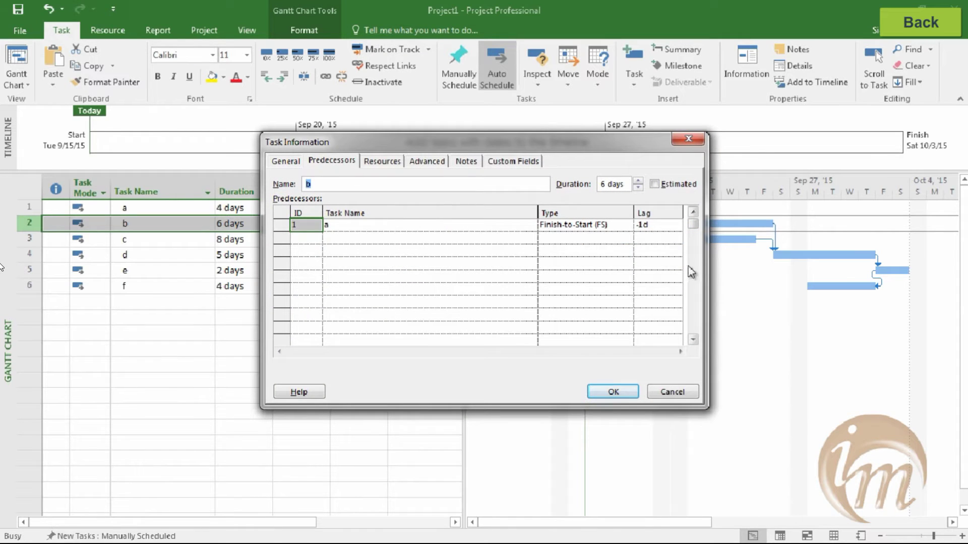
pyautogui.click(617, 225)
pyautogui.click(629, 236)
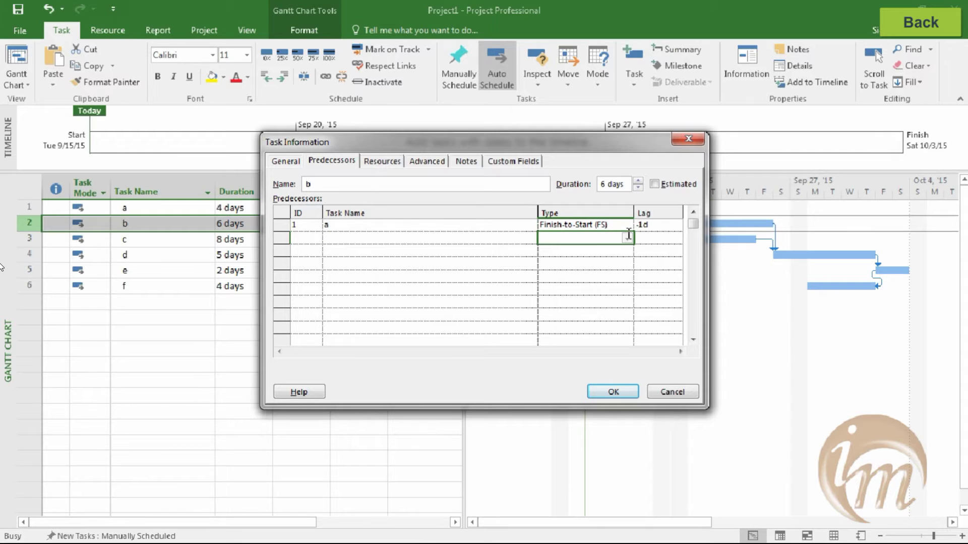
pyautogui.click(628, 225)
pyautogui.click(628, 226)
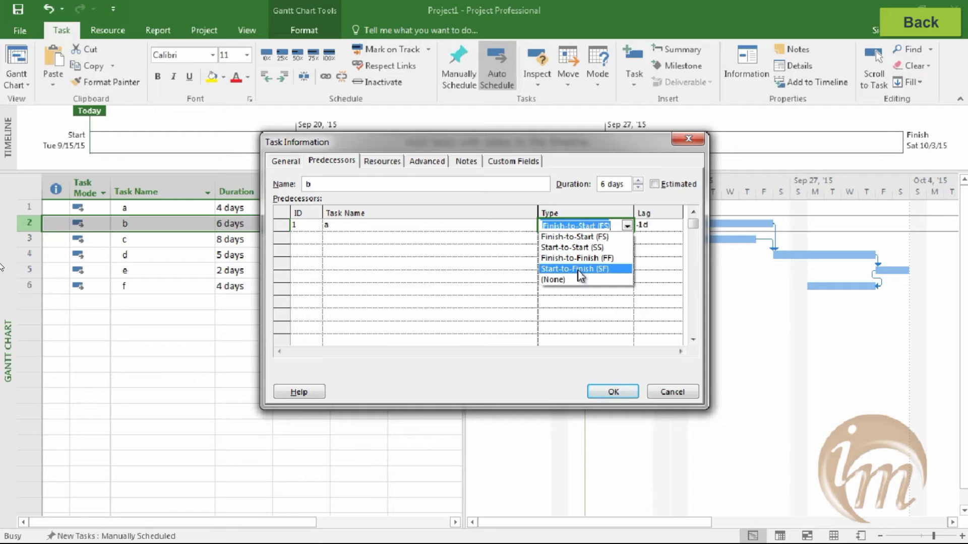
pyautogui.click(610, 392)
pyautogui.click(609, 393)
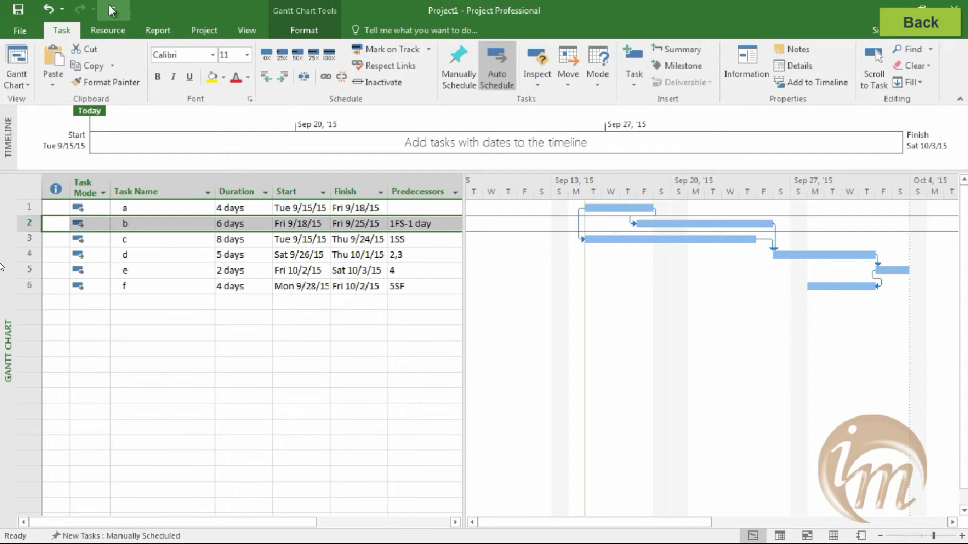
# - Show the schedule in the Detail Gantt view to examine the critical tasks and slack
pyautogui.click(18, 73)
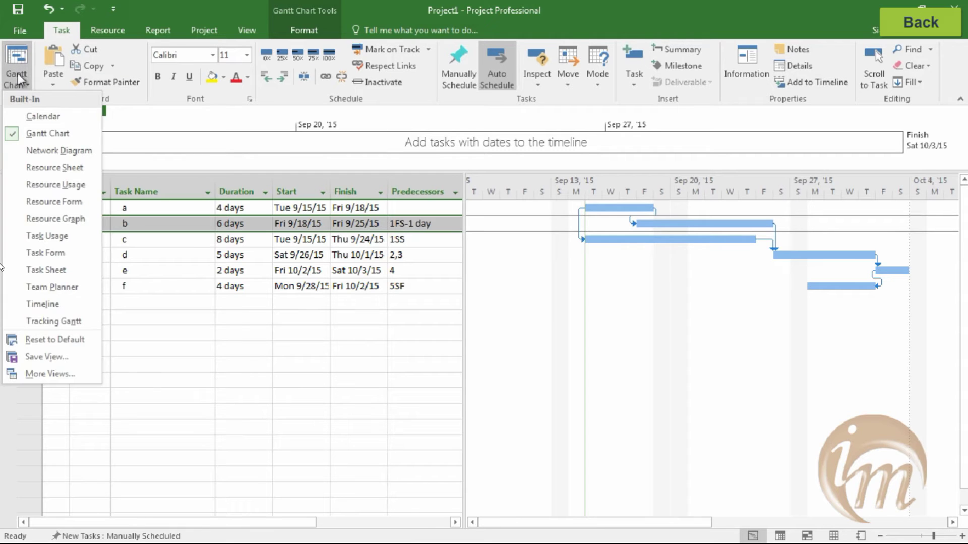
pyautogui.click(50, 373)
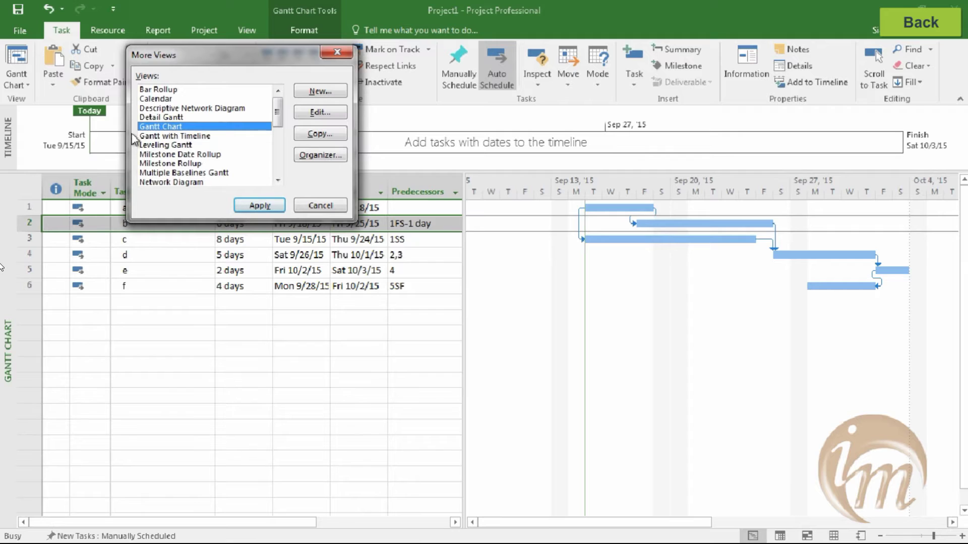
pyautogui.click(169, 117)
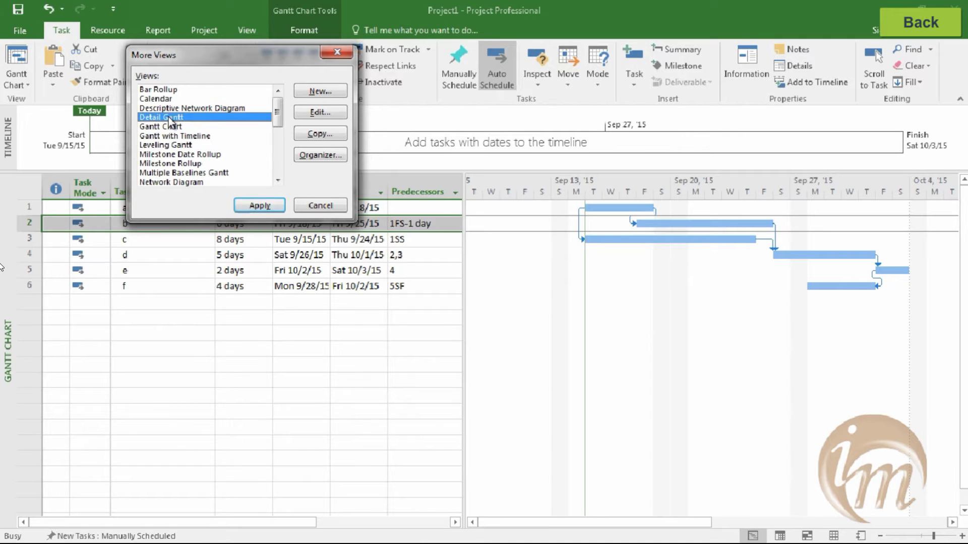
pyautogui.click(269, 205)
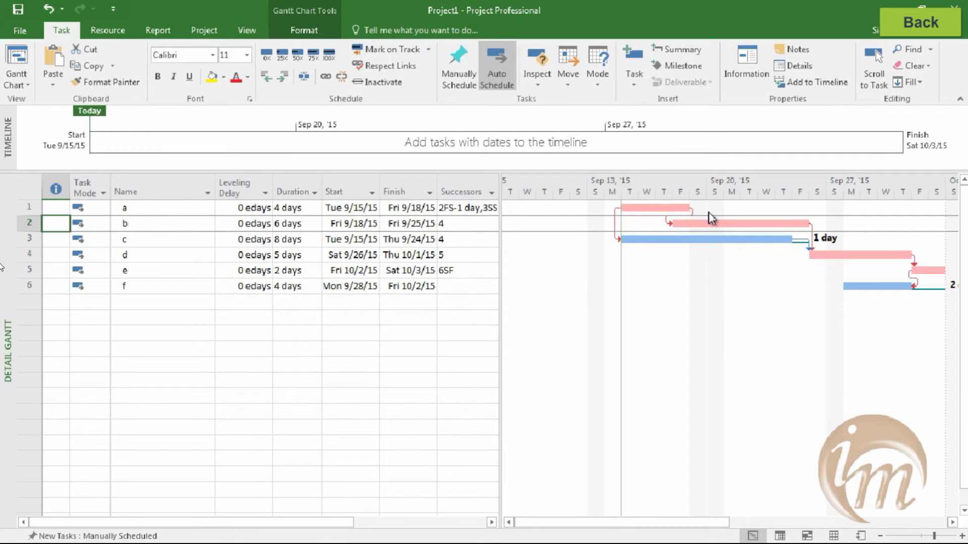
pyautogui.click(32, 191)
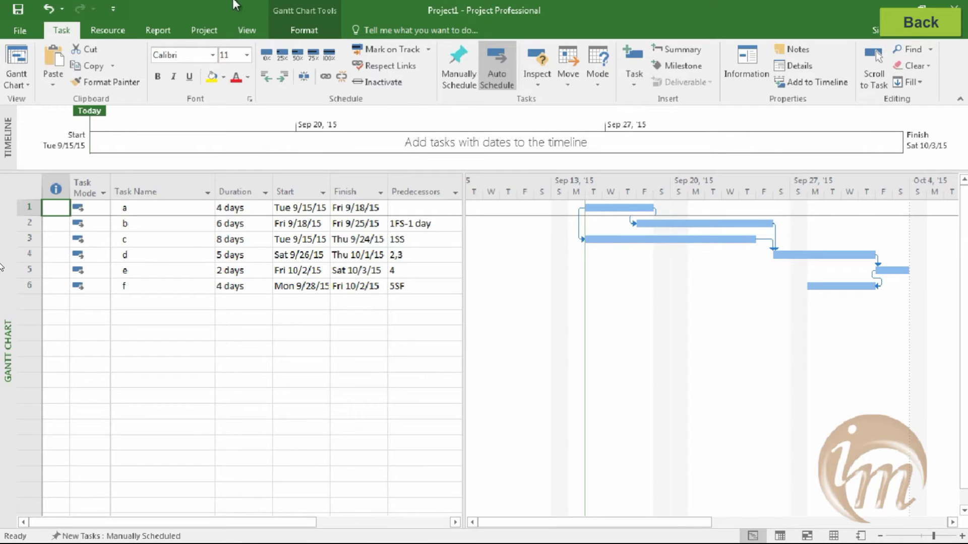
pyautogui.click(322, 35)
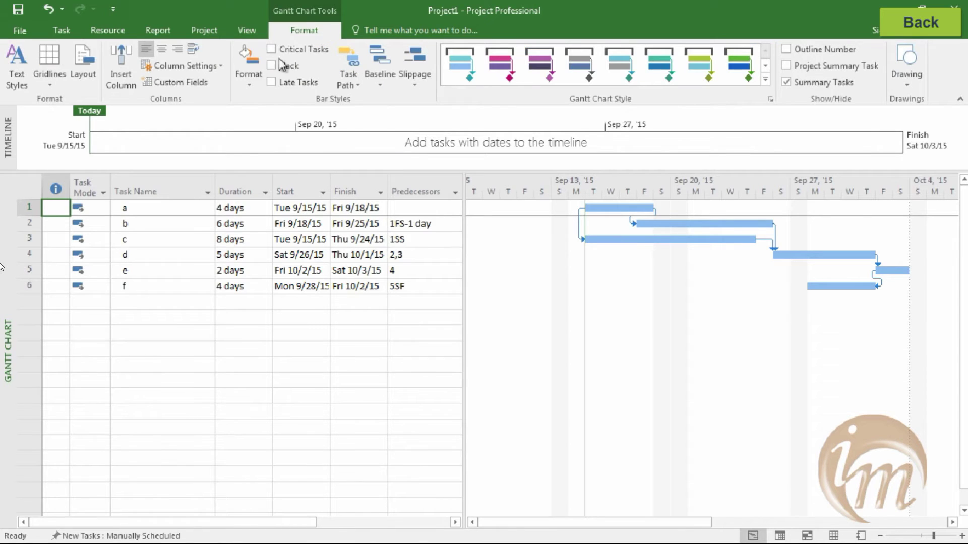
pyautogui.click(260, 92)
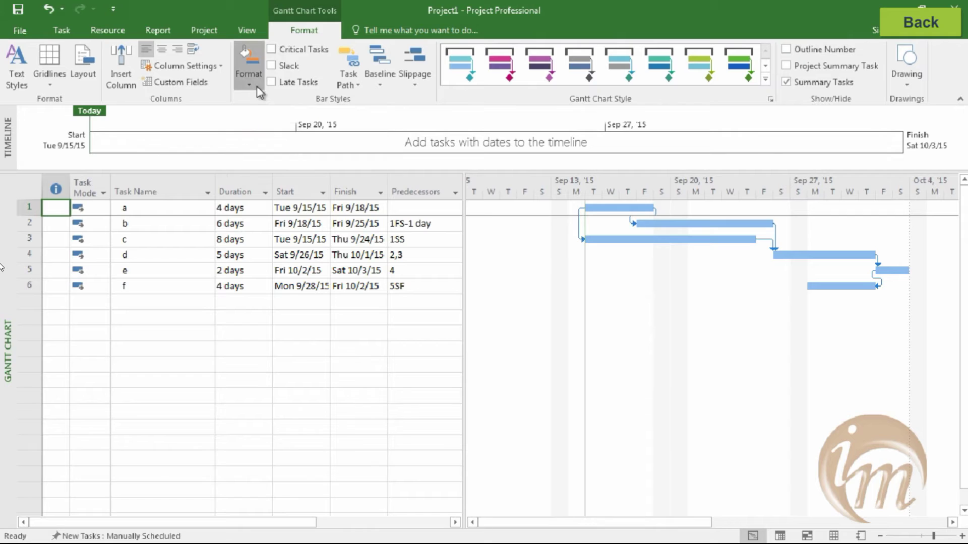
pyautogui.click(263, 100)
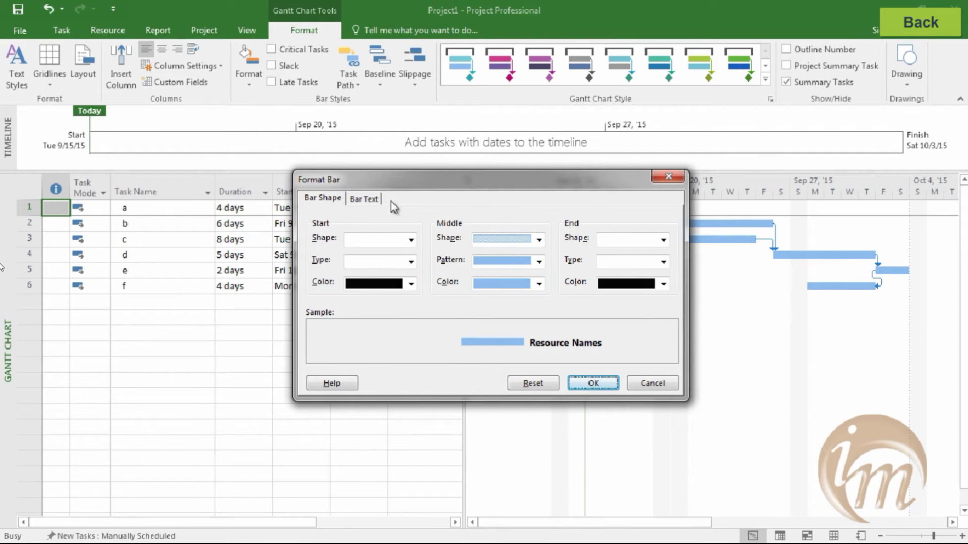
pyautogui.click(373, 202)
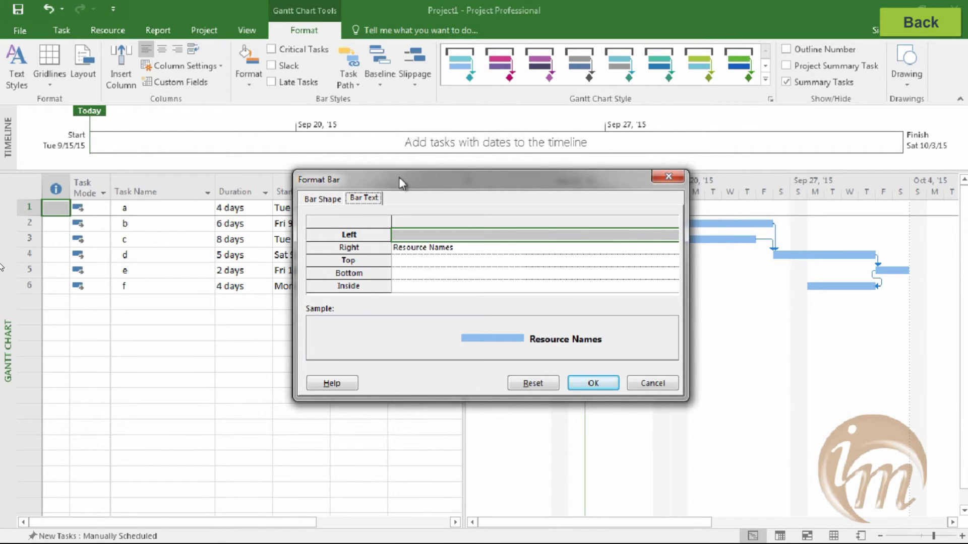
pyautogui.moveTo(398, 177); pyautogui.dragTo(319, 325)
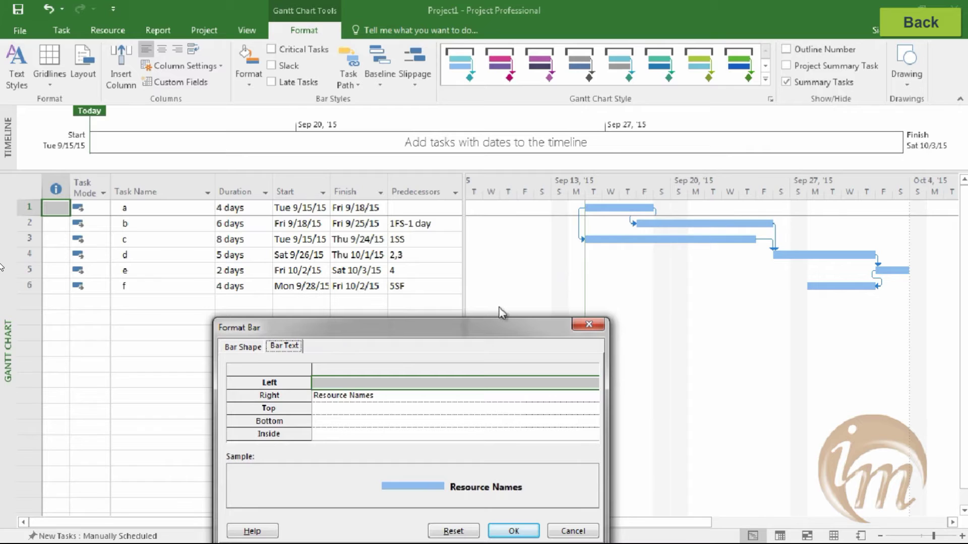
pyautogui.moveTo(497, 327); pyautogui.dragTo(536, 129)
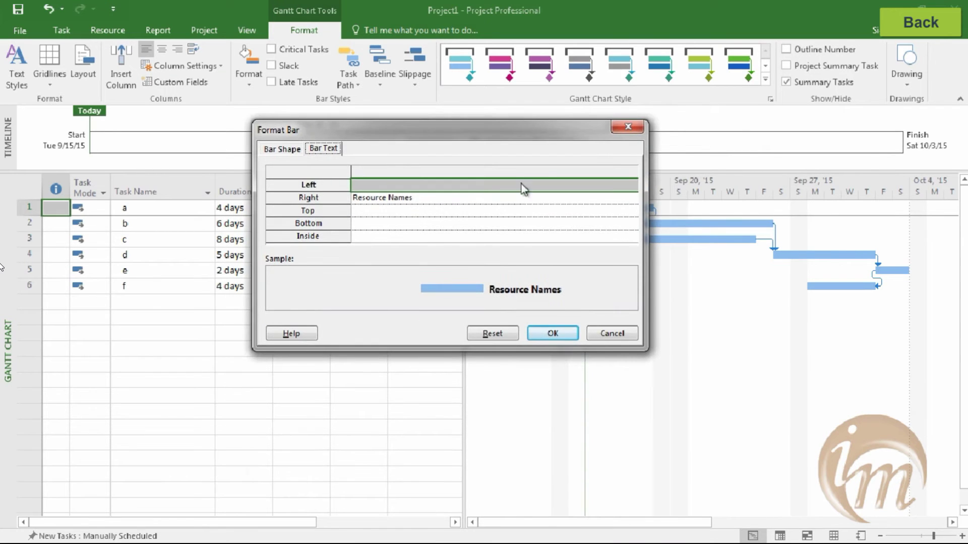
pyautogui.click(628, 127)
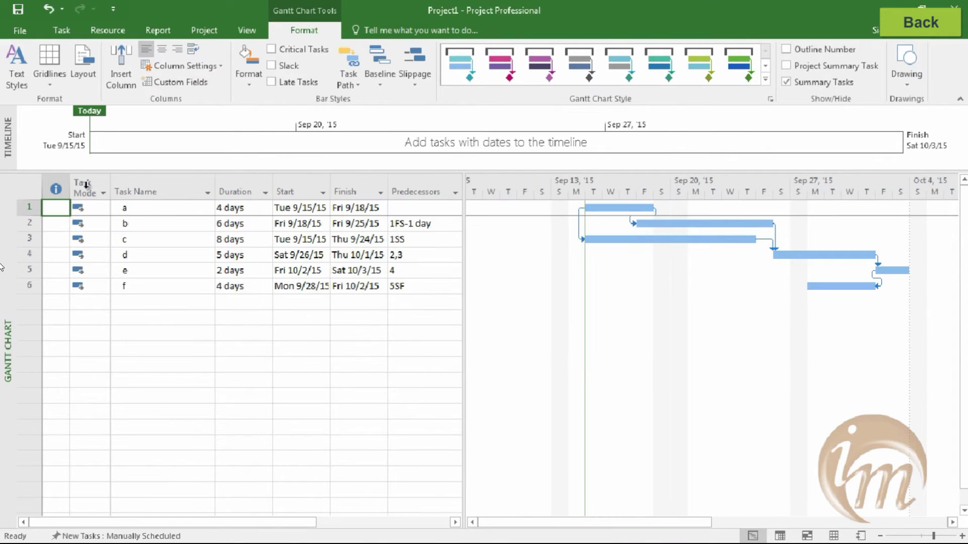
# - Display the task name above the Gantt bars of all tasks by setting their top bar text to Name
pyautogui.click(29, 187)
pyautogui.click(242, 81)
pyautogui.click(258, 107)
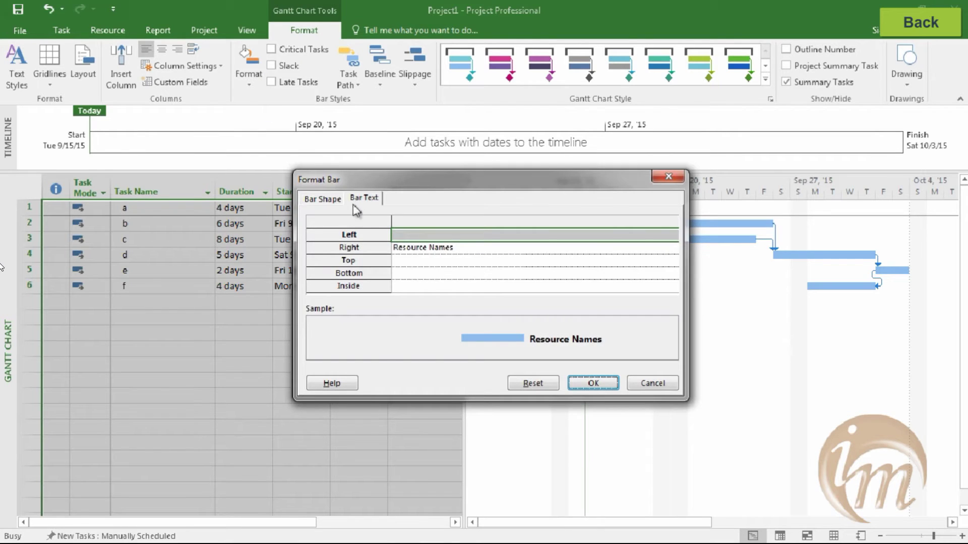
pyautogui.click(347, 261)
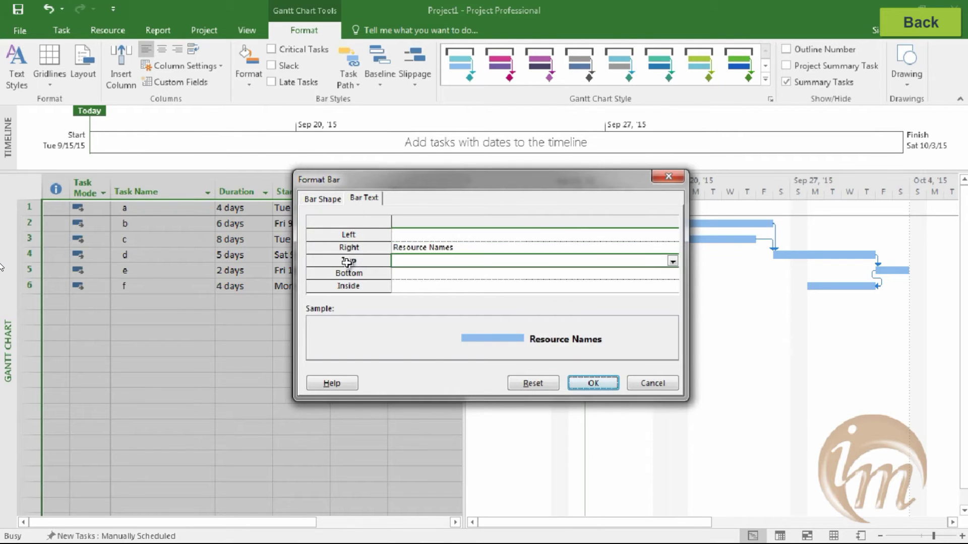
pyautogui.click(673, 262)
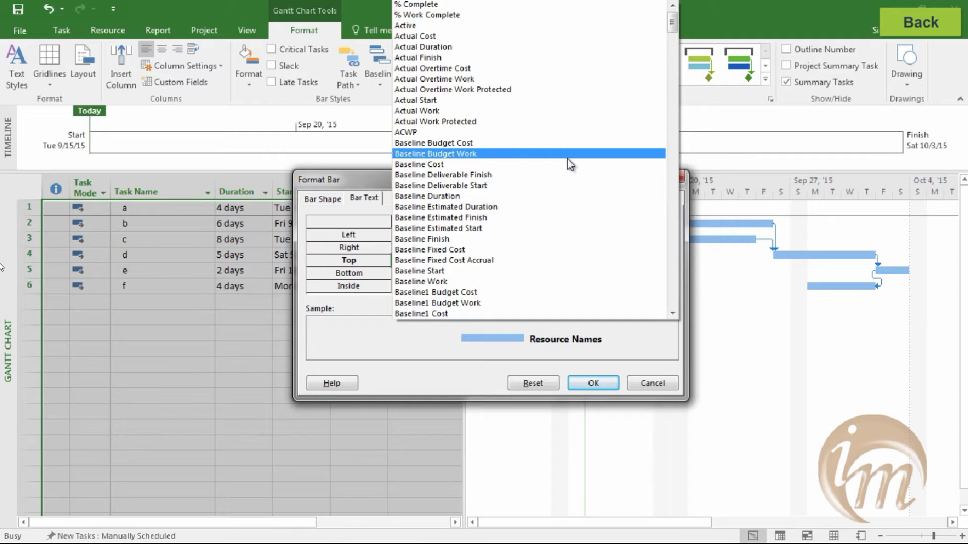
pyautogui.write('tatus Pending')
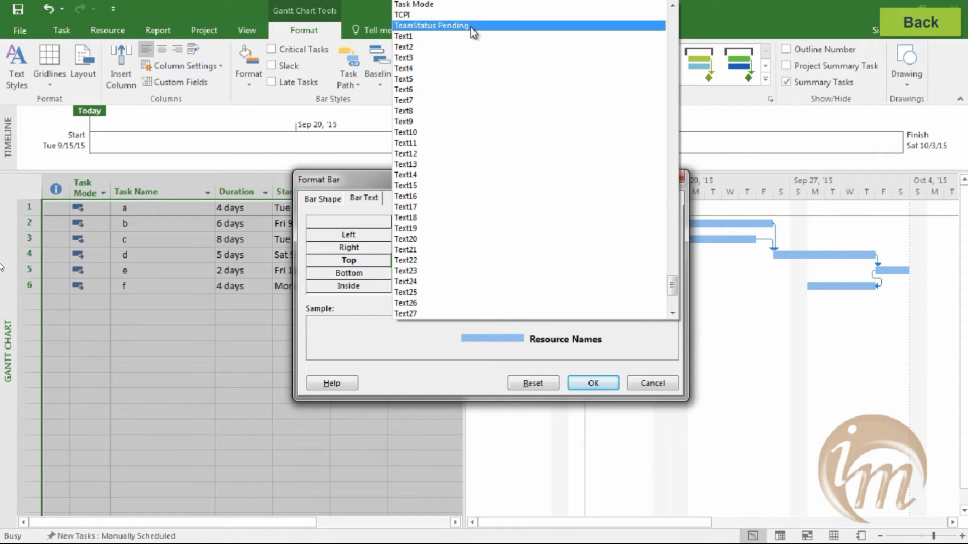
pyautogui.scroll(3, 473, 30)
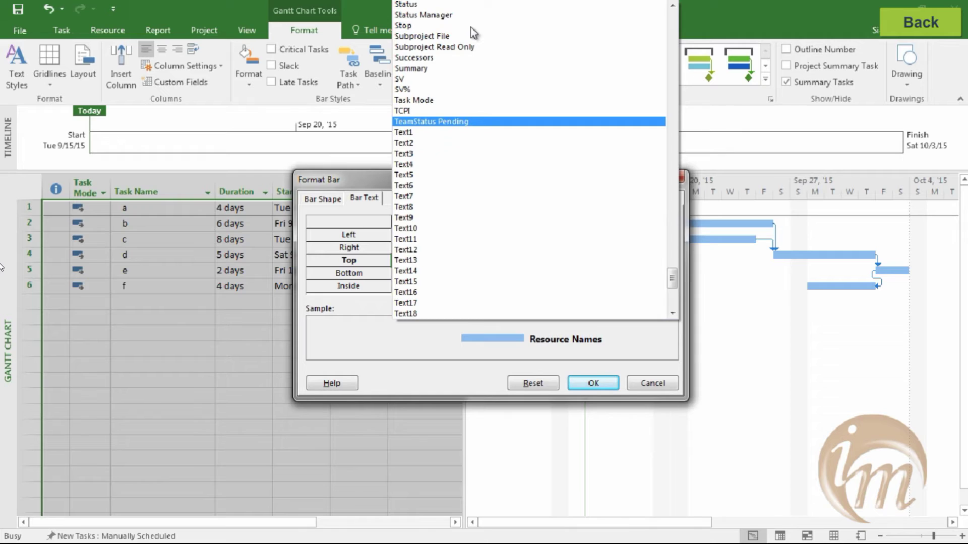
pyautogui.press('BackSpace')
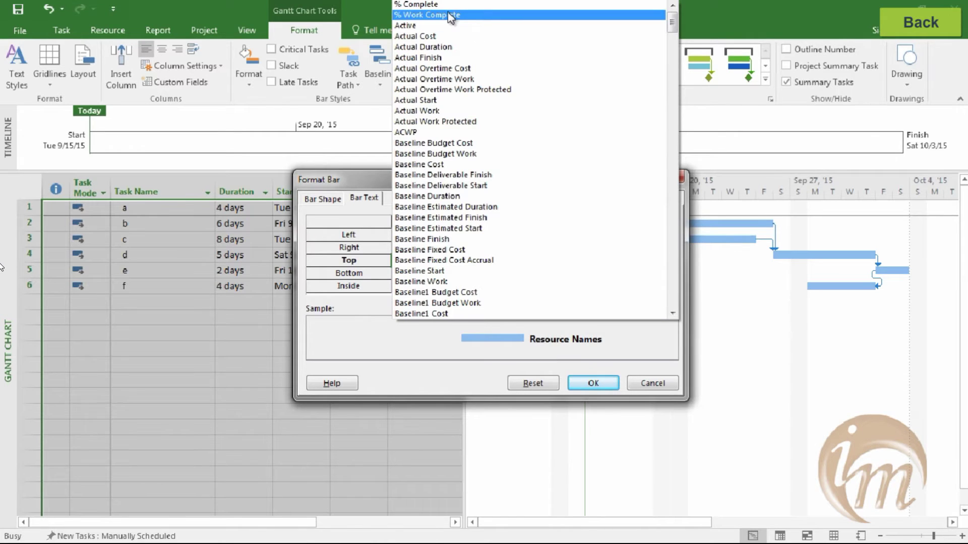
pyautogui.write('Name')
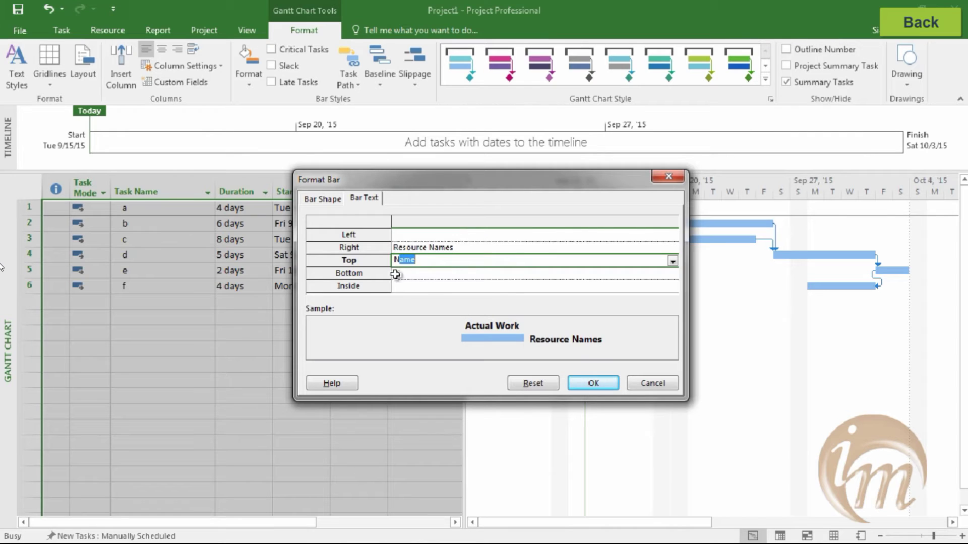
pyautogui.click(418, 261)
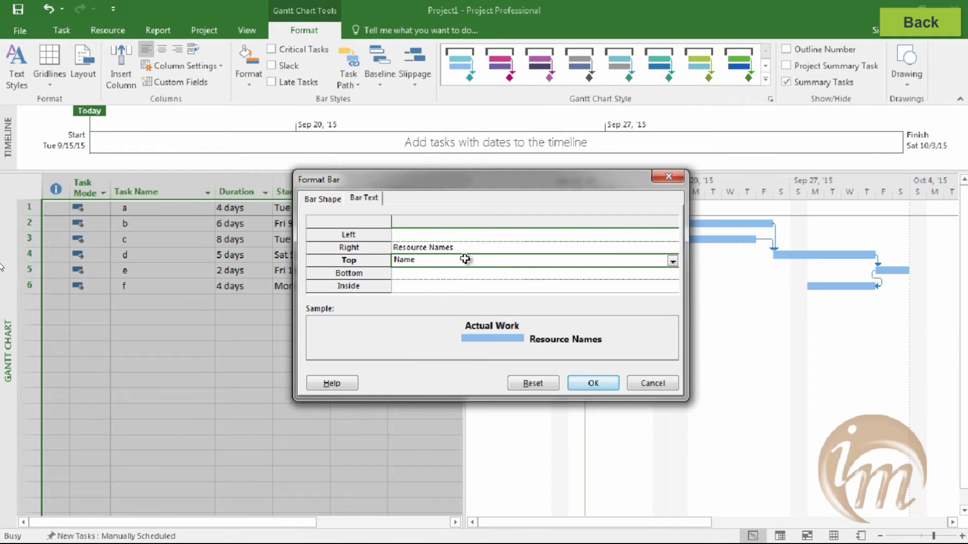
pyautogui.click(585, 384)
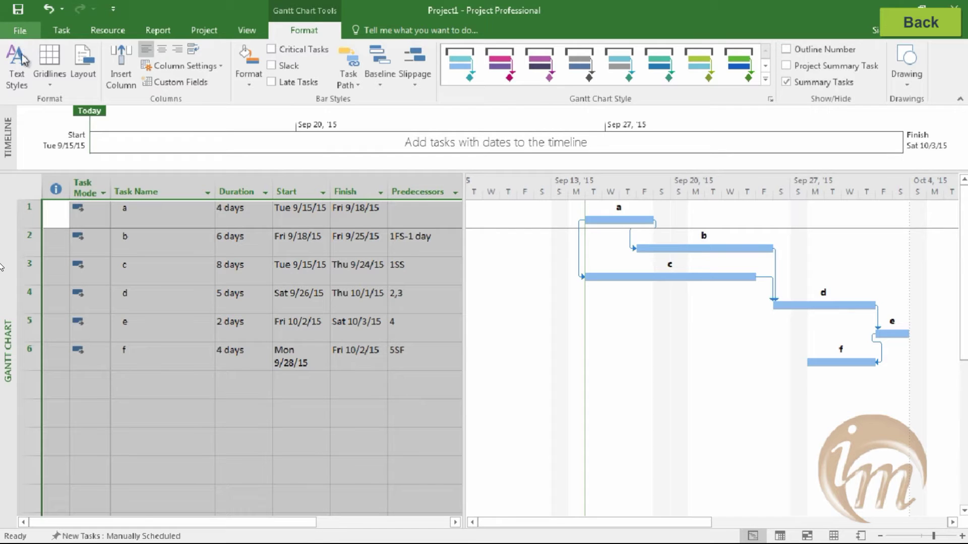
# - Switch the schedule with the named bars from the Gantt Chart to the Detail Gantt view
pyautogui.click(61, 30)
pyautogui.click(20, 90)
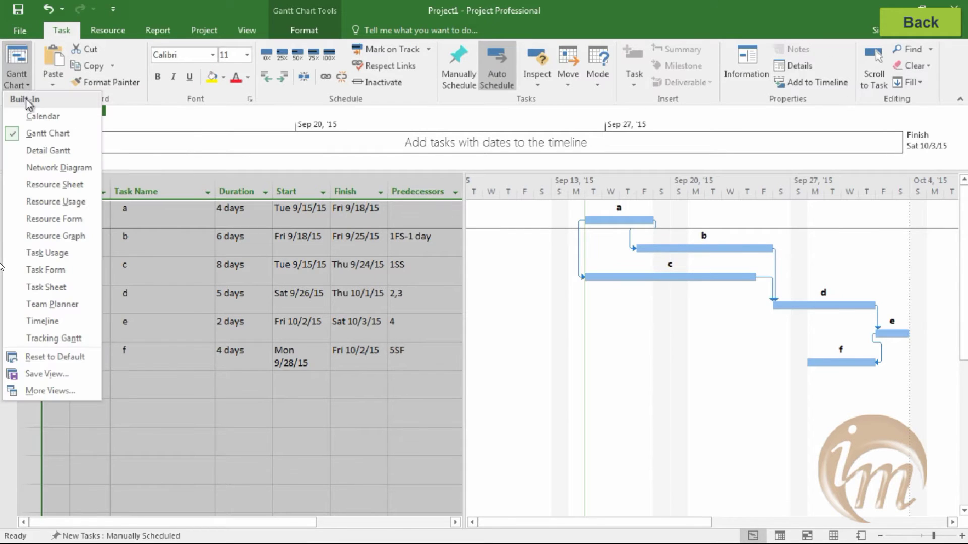
pyautogui.click(45, 389)
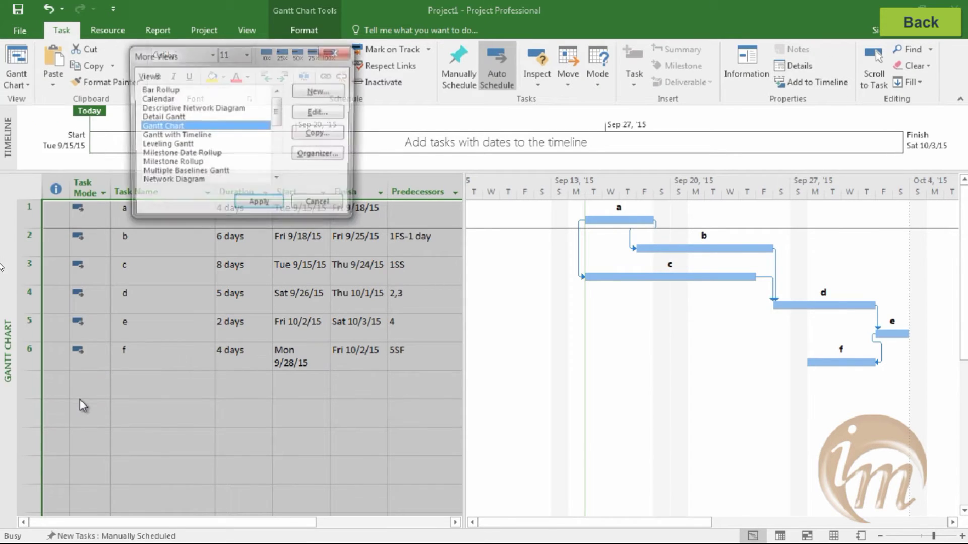
pyautogui.click(175, 117)
pyautogui.click(260, 206)
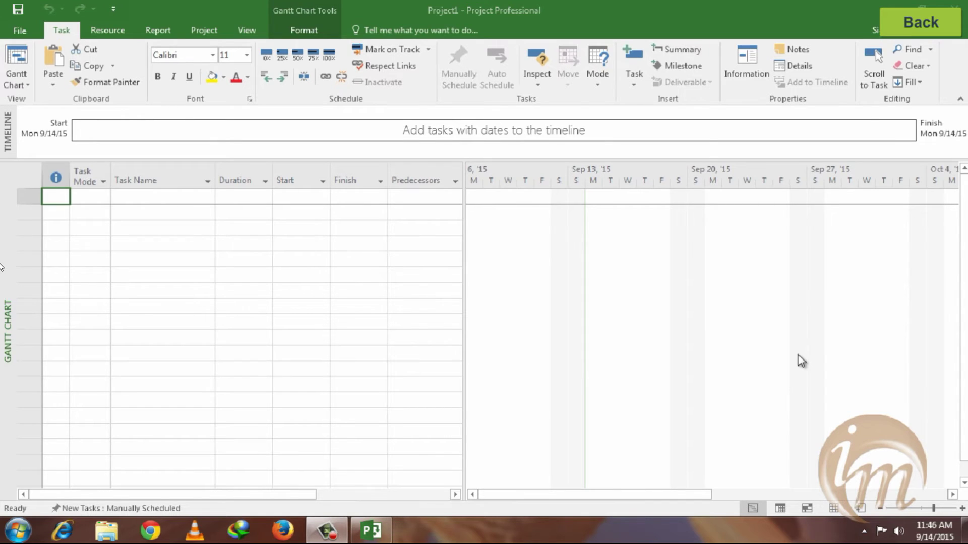
# - Enter planning, estimating and getting approval as the first three task names in the empty project
pyautogui.click(143, 194)
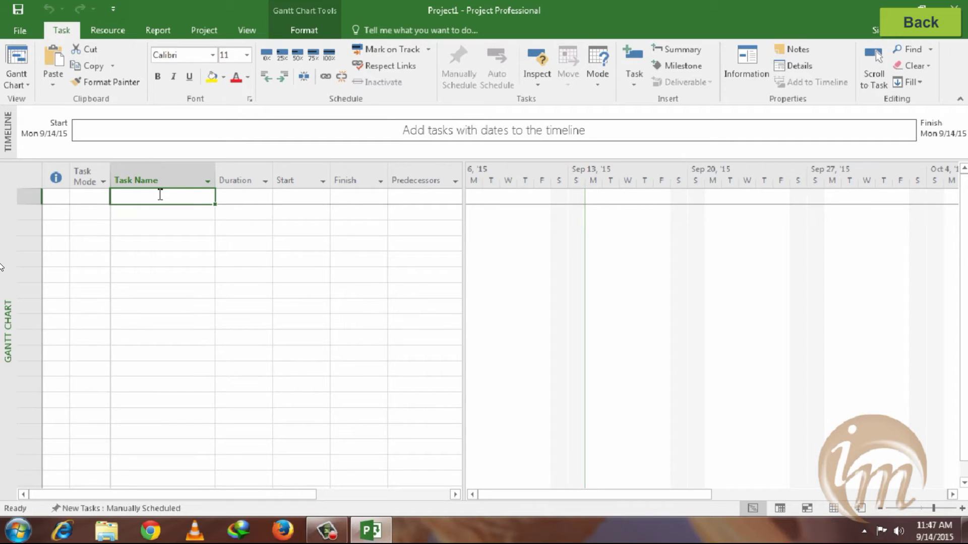
pyautogui.write('pla')
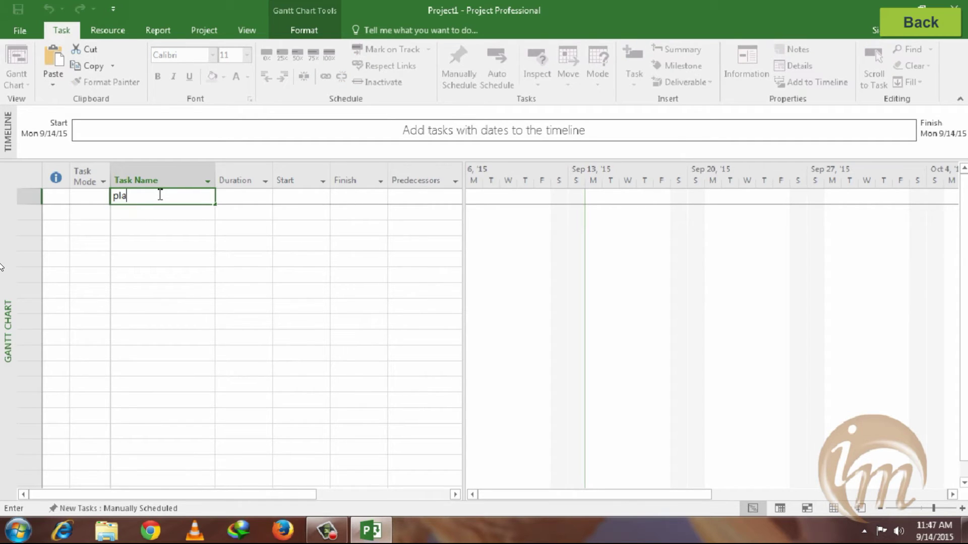
pyautogui.write('nning')
pyautogui.press('Return')
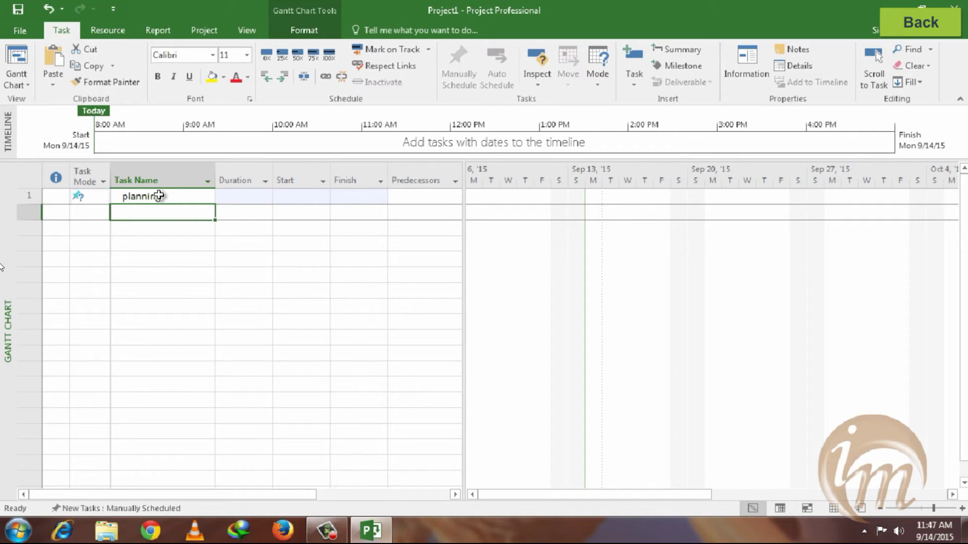
pyautogui.write('estimating')
pyautogui.press('Return')
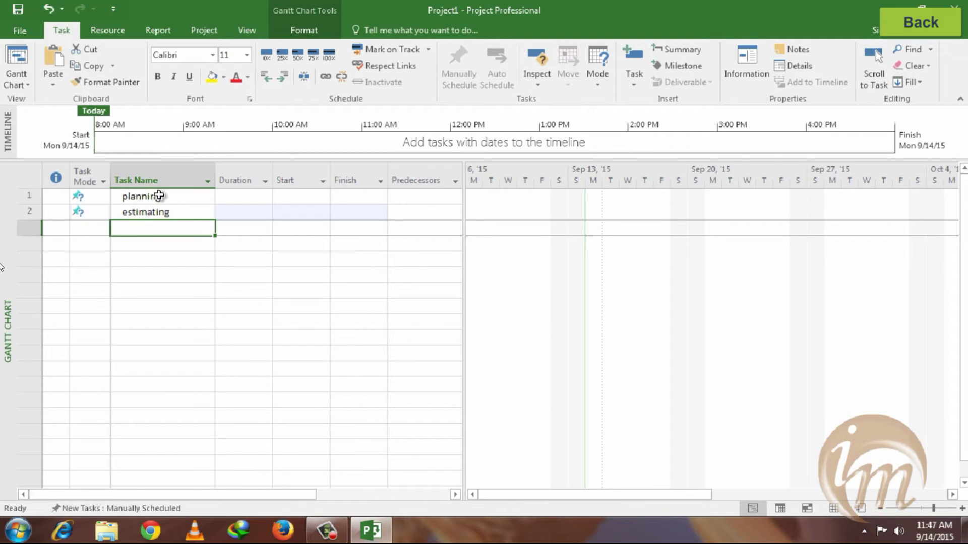
pyautogui.write('get')
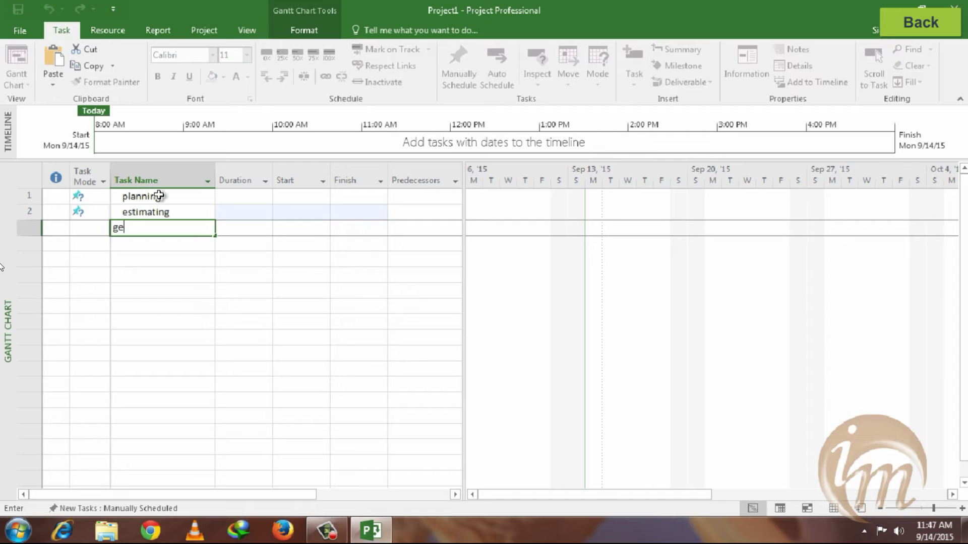
pyautogui.write('ting approval')
pyautogui.press('Return')
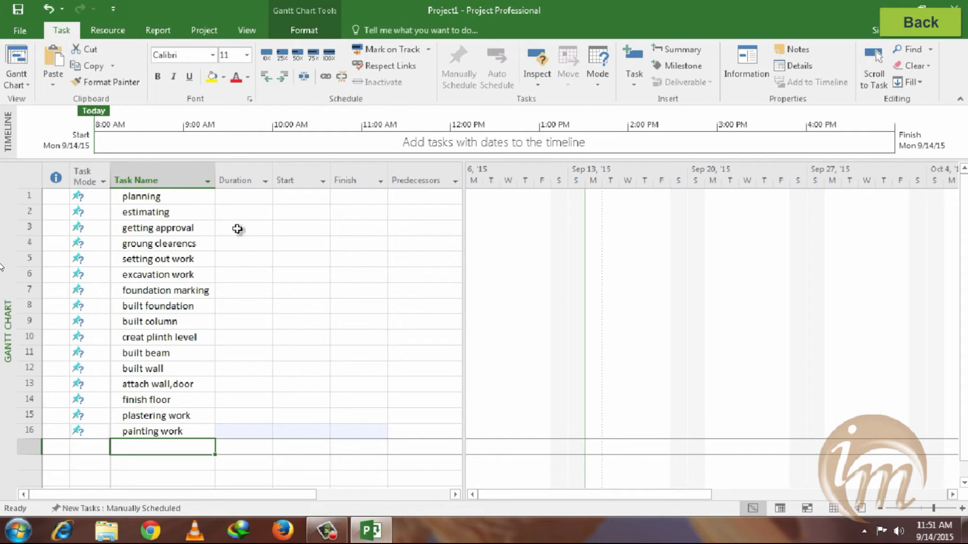
# - Set the durations of tasks 1 to 16 to 4, 5, 3, 1, 2, 2, 1, 7, 5, 6, 5, 8, 0, 1, 3 and 4 days
pyautogui.click(236, 198)
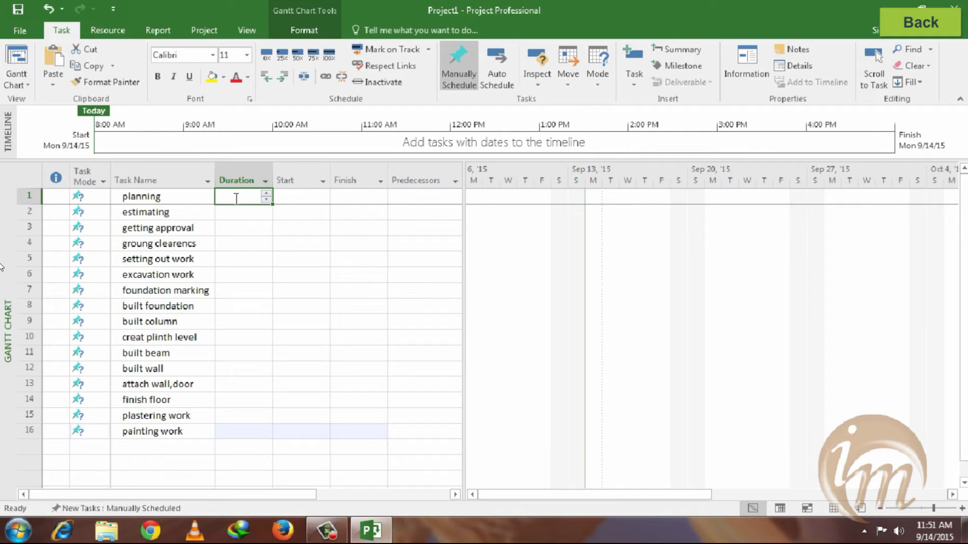
pyautogui.write('4 days')
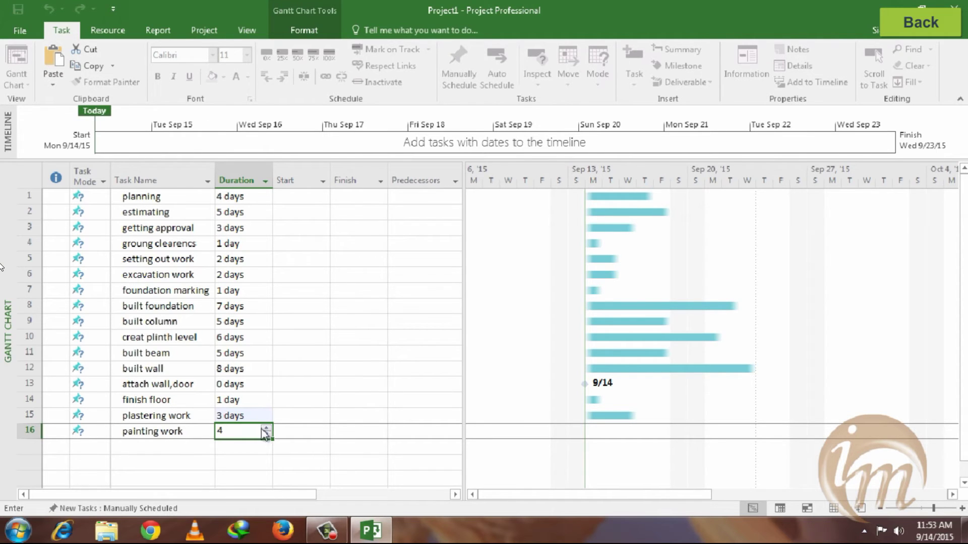
pyautogui.press('Return')
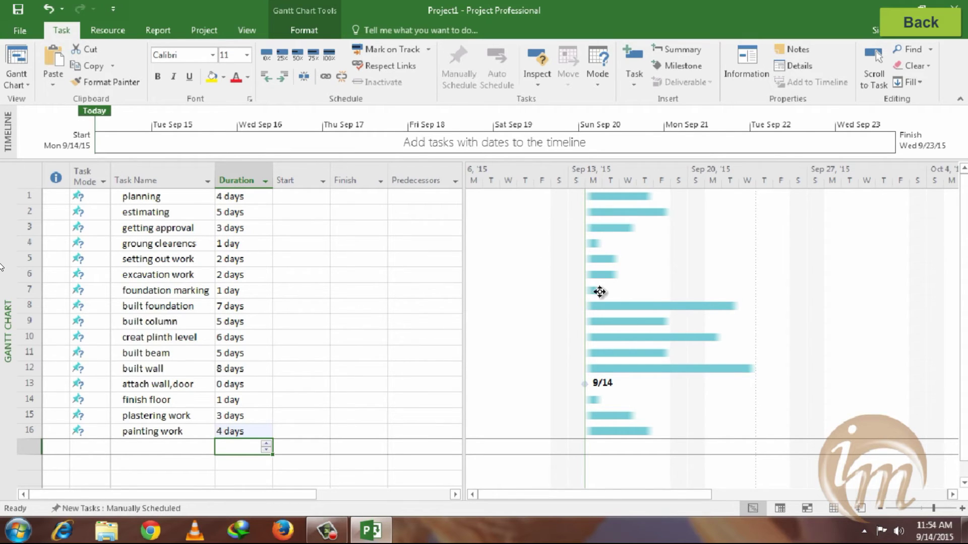
# - Switch all tasks in the schedule from manual to automatic scheduling
pyautogui.click(32, 182)
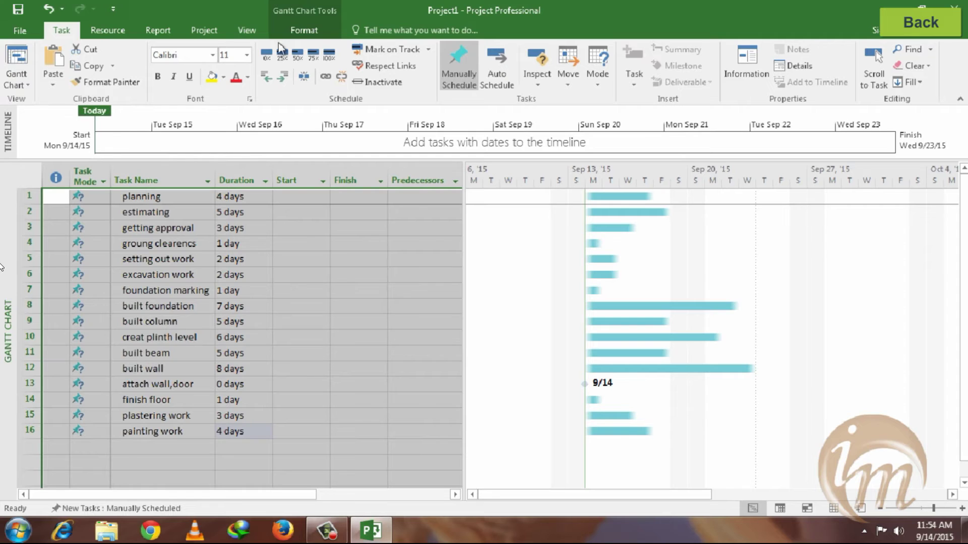
pyautogui.click(489, 61)
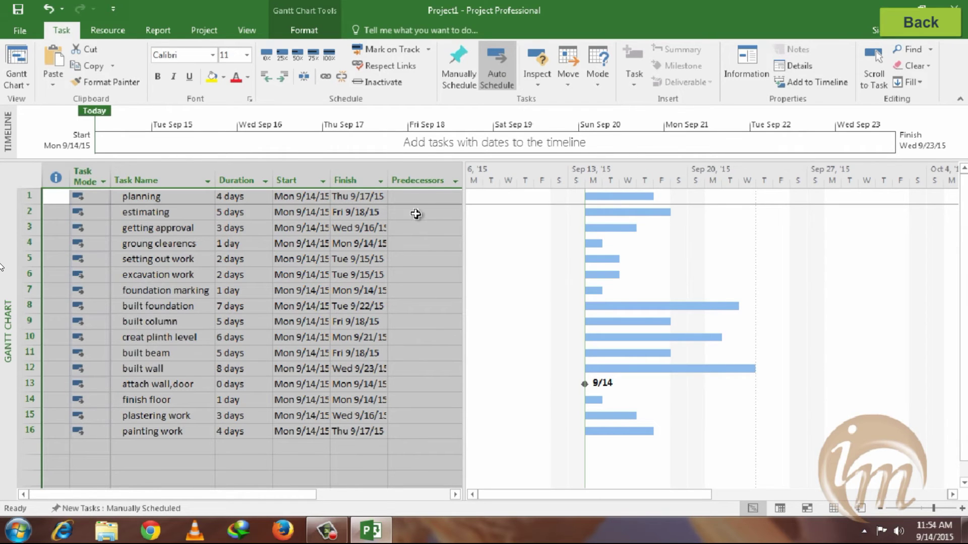
# - Link the estimating task to planning by setting its predecessor to 1
pyautogui.click(417, 213)
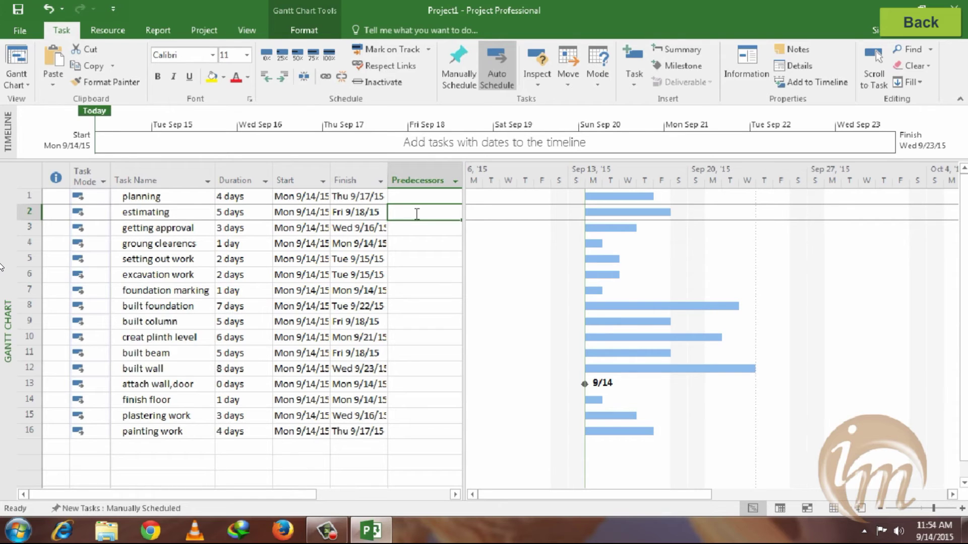
pyautogui.write('1ss')
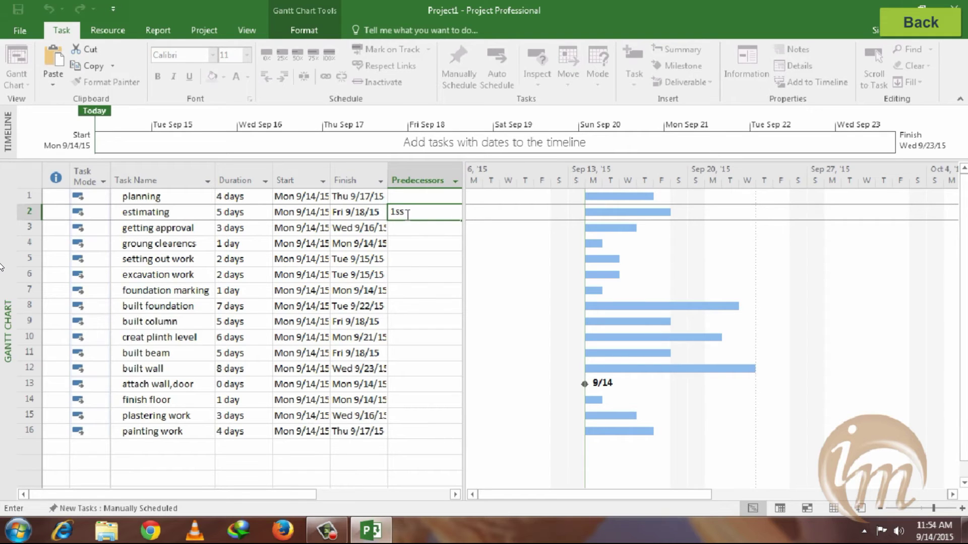
pyautogui.press('BackSpace')
pyautogui.press('BackSpace')
pyautogui.press('BackSpace')
pyautogui.write('1')
pyautogui.click(575, 210)
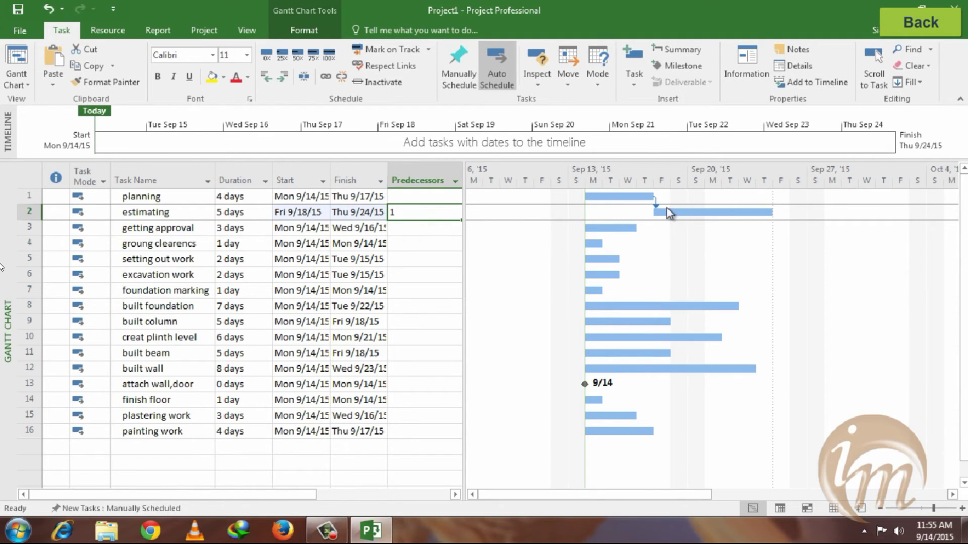
# - Set the predecessor of getting approval to 1 and the predecessors of groung clearencs to 2,3
pyautogui.click(405, 231)
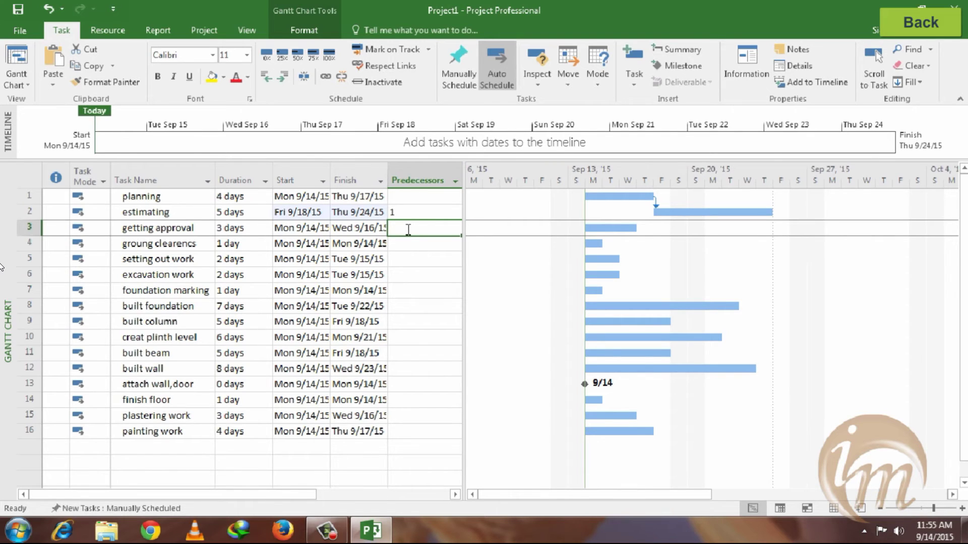
pyautogui.write('1')
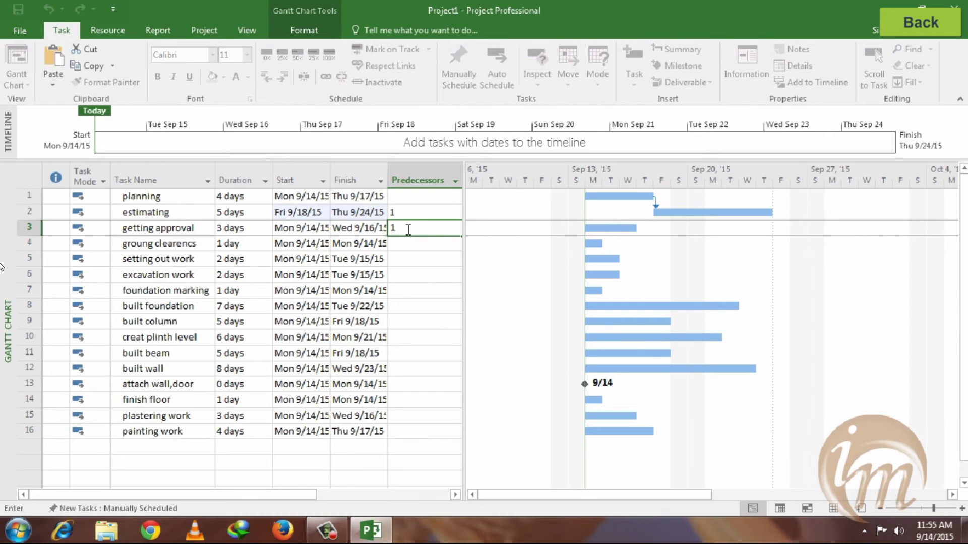
pyautogui.click(426, 244)
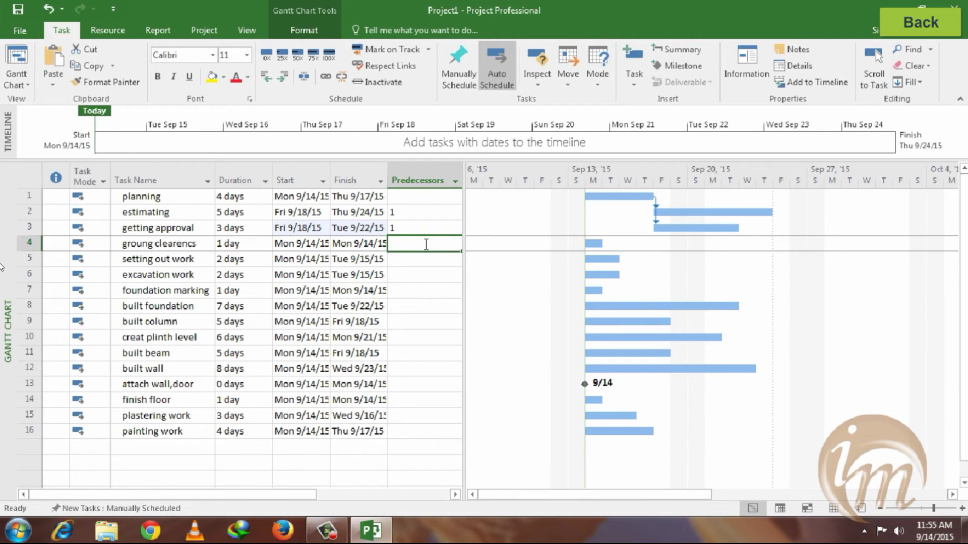
pyautogui.write('2')
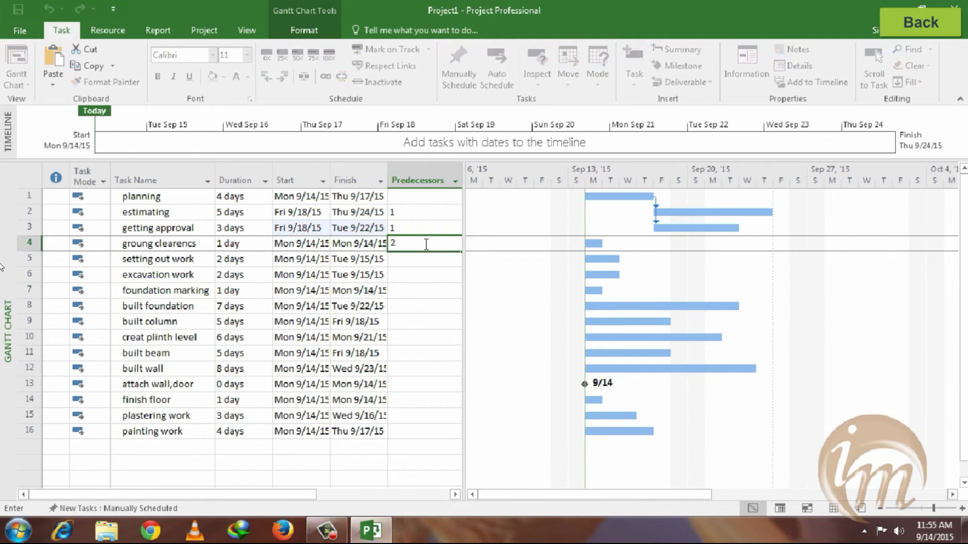
pyautogui.write(',3')
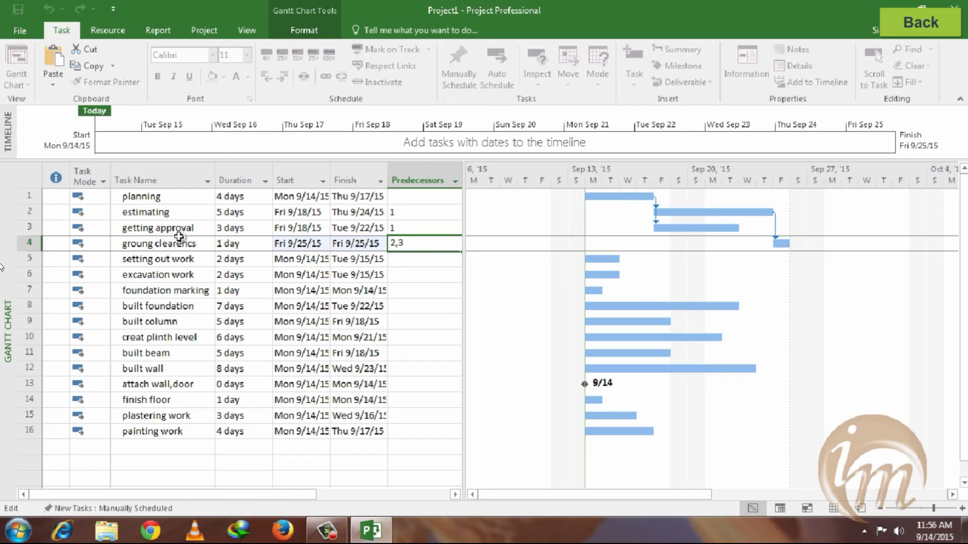
# - Set the predecessors of setting out work, excavation work and foundation marking to 4, 5 and 6 respectively
pyautogui.click(409, 263)
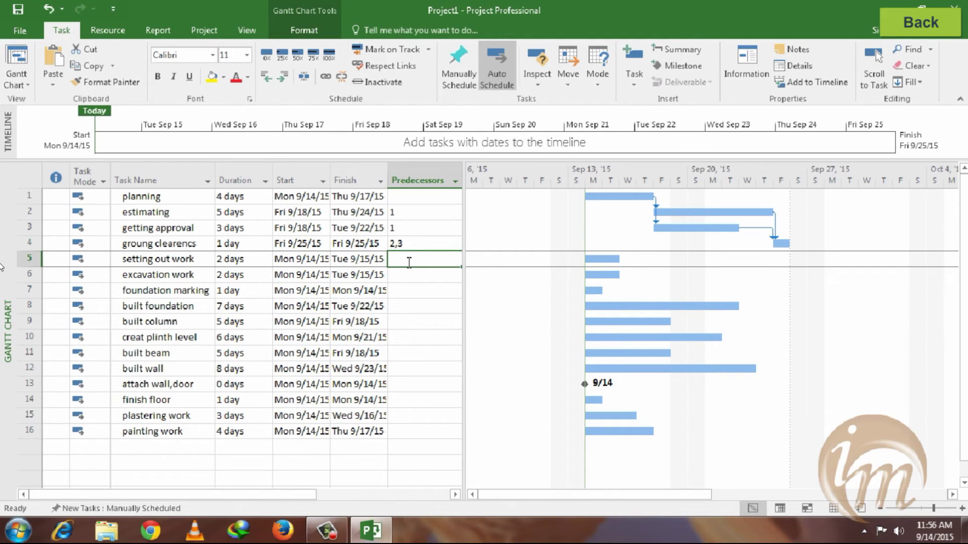
pyautogui.write('4')
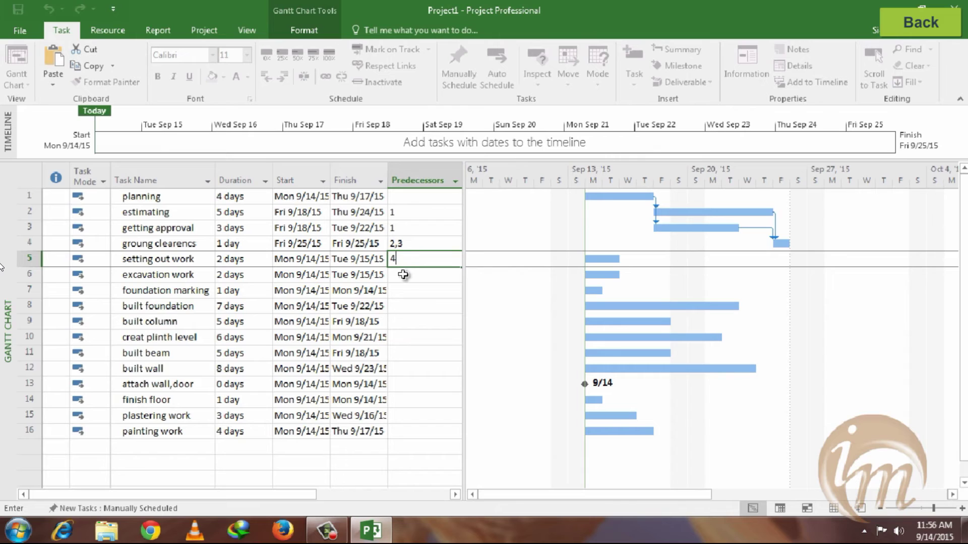
pyautogui.click(404, 274)
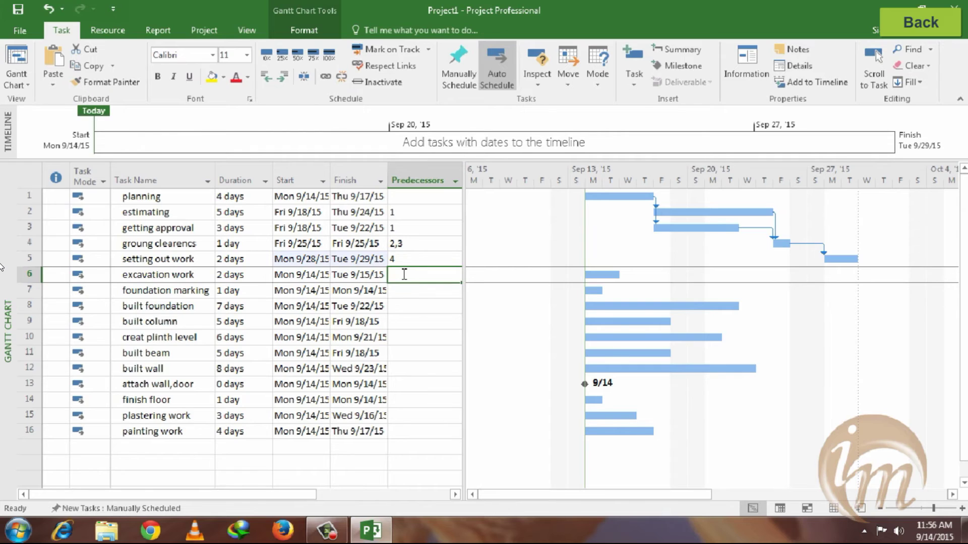
pyautogui.write('5')
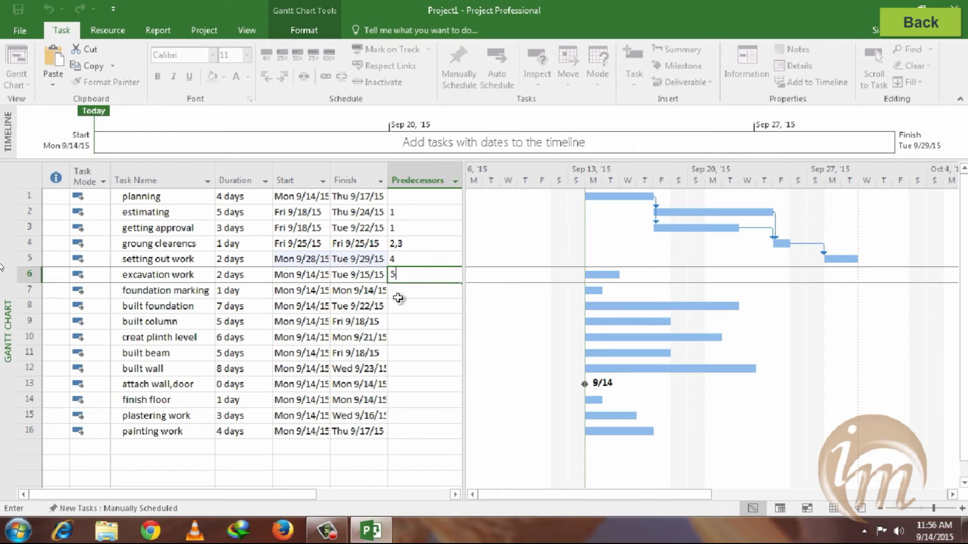
pyautogui.click(406, 290)
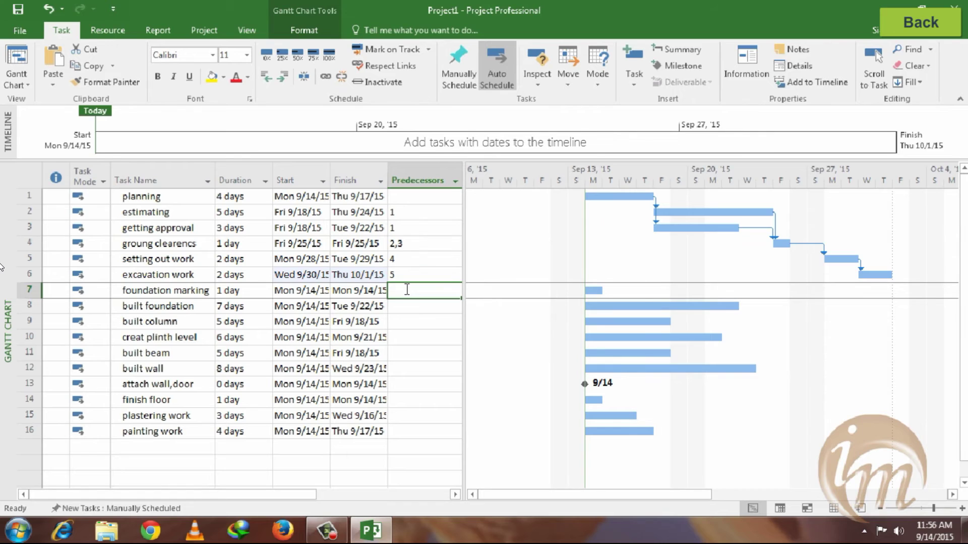
pyautogui.write('6')
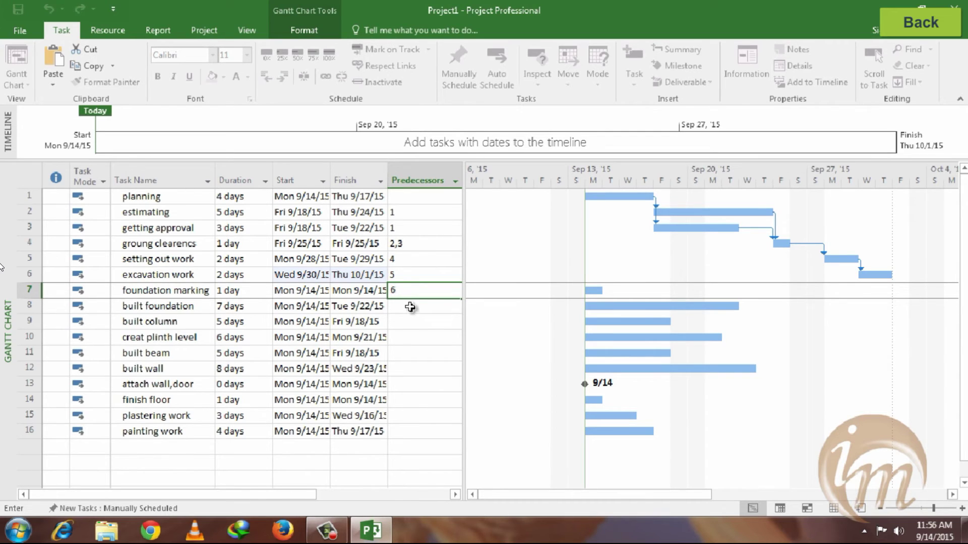
# - Set the predecessor of both built foundation and built column to 7, and the predecessors of creat plinth level to 8,9
pyautogui.click(411, 306)
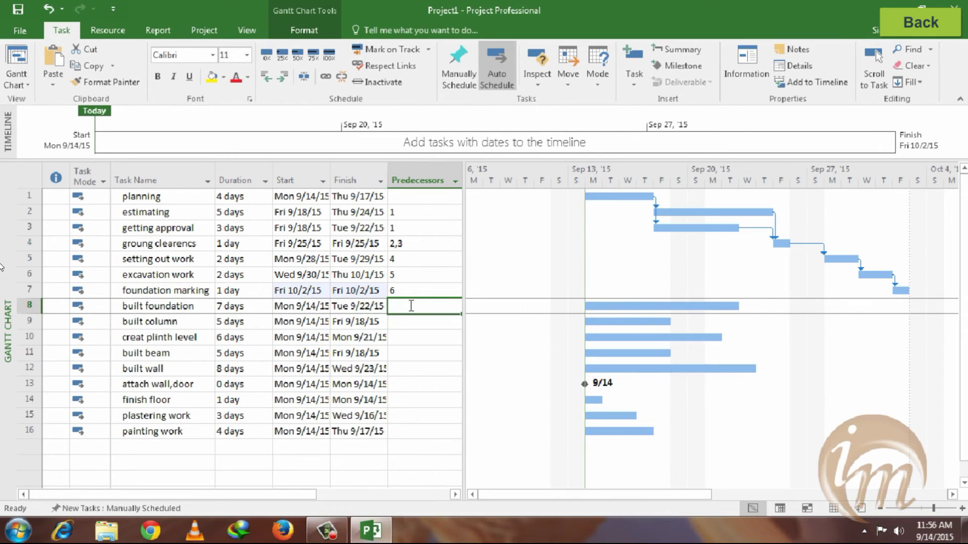
pyautogui.write('7')
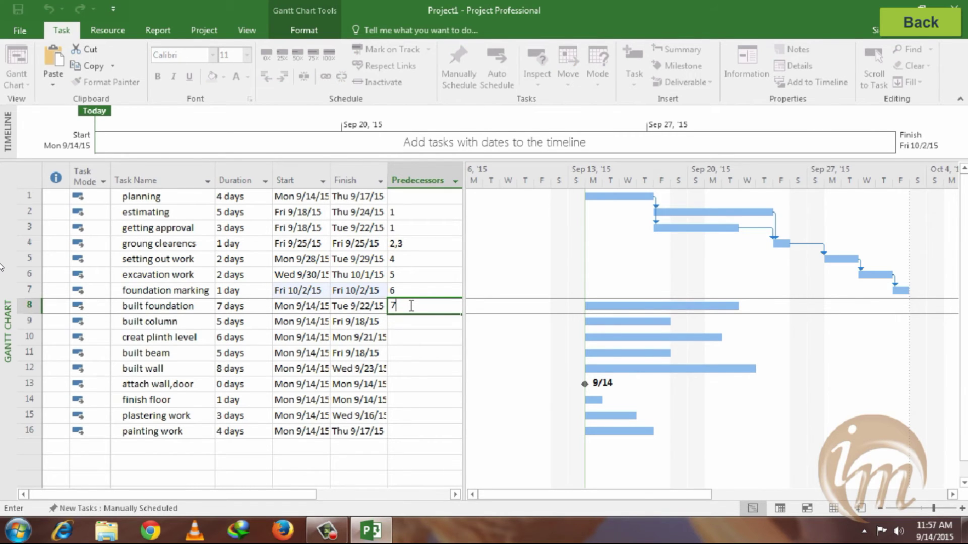
pyautogui.click(396, 323)
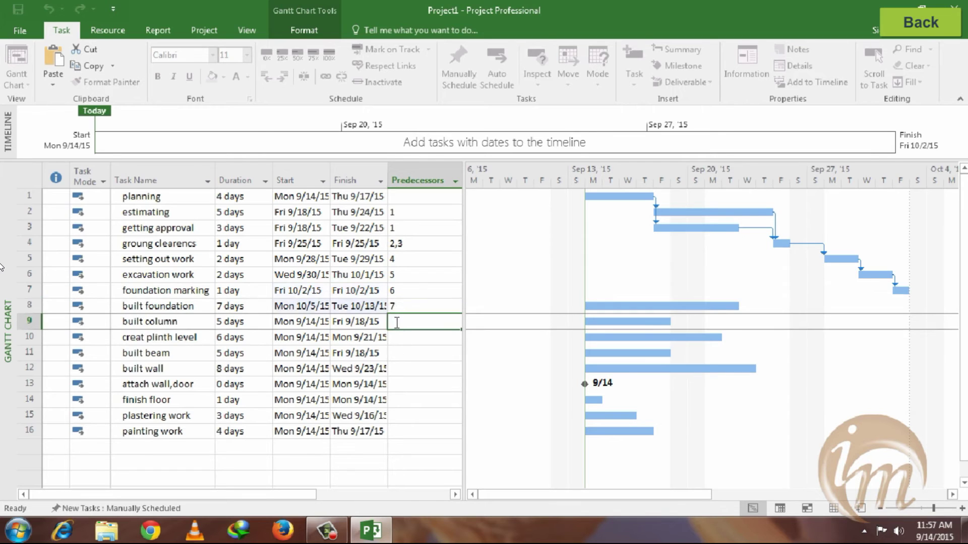
pyautogui.write('7')
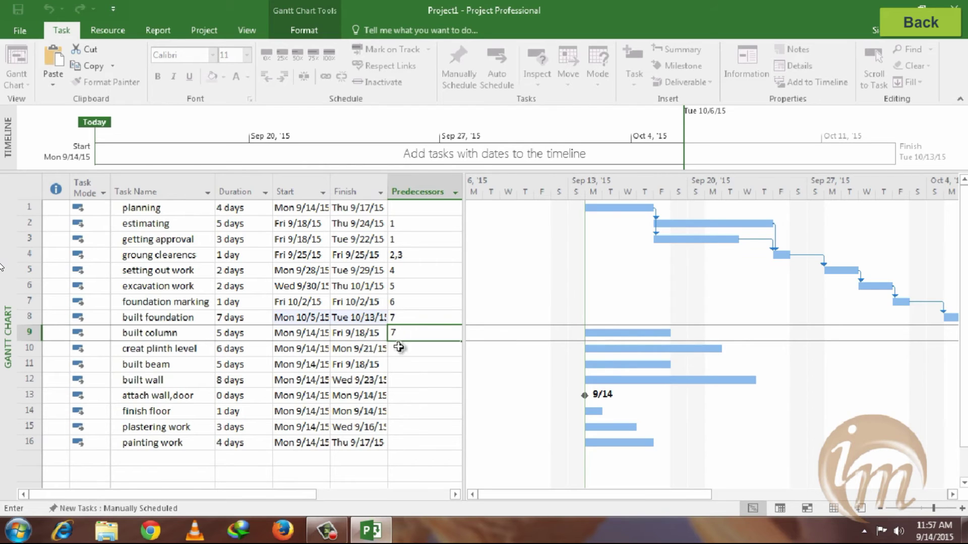
pyautogui.click(398, 351)
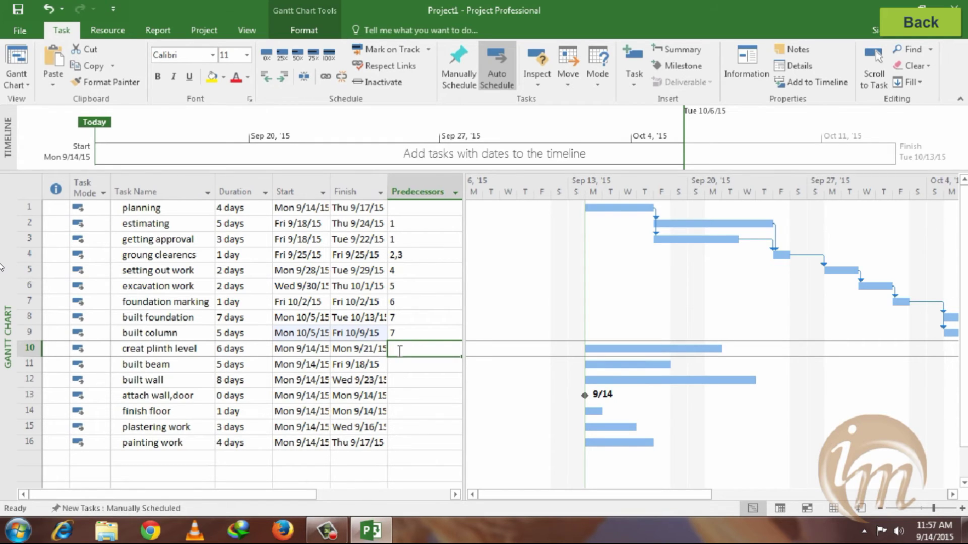
pyautogui.write('8')
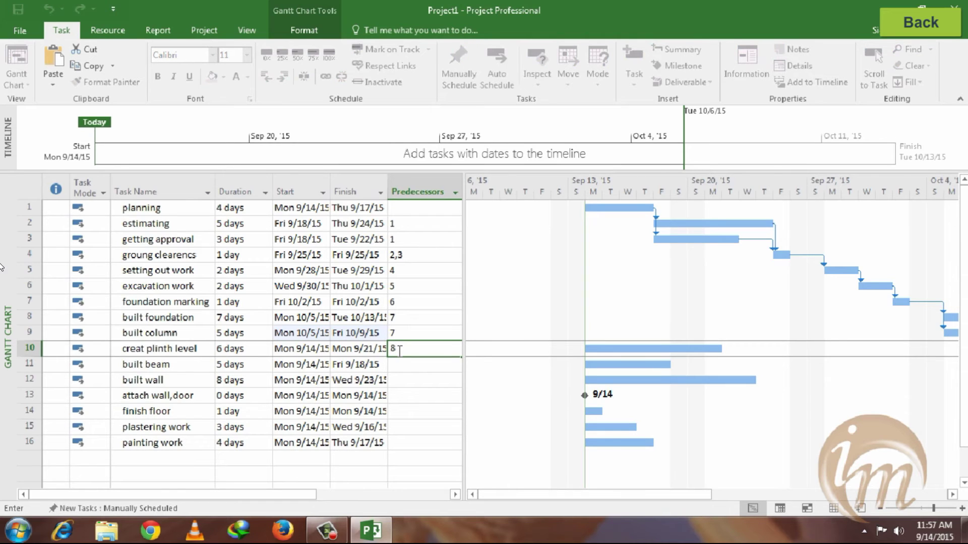
pyautogui.write(',9')
# - Set the predecessor of built beam to 10 and the predecessor of built wall to 11
pyautogui.click(408, 364)
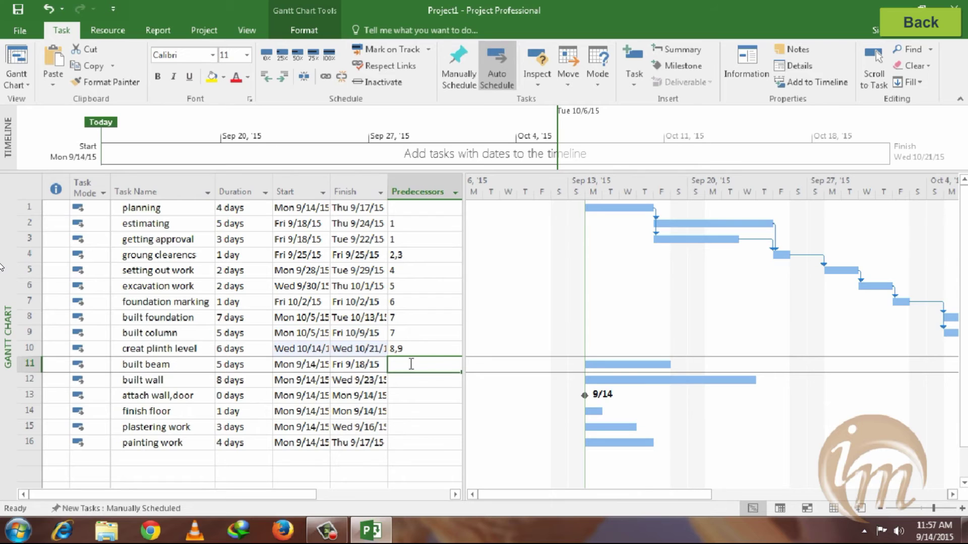
pyautogui.write('10')
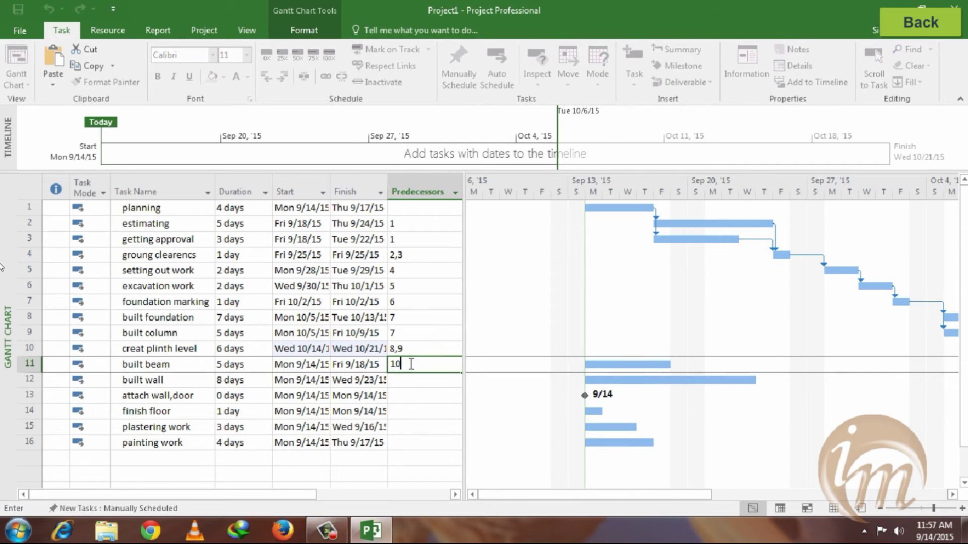
pyautogui.click(424, 387)
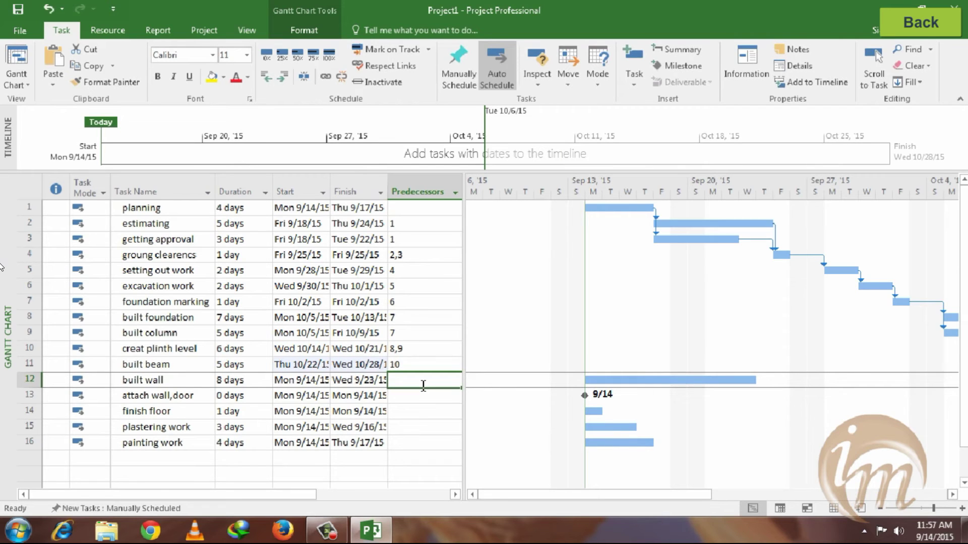
pyautogui.write('11')
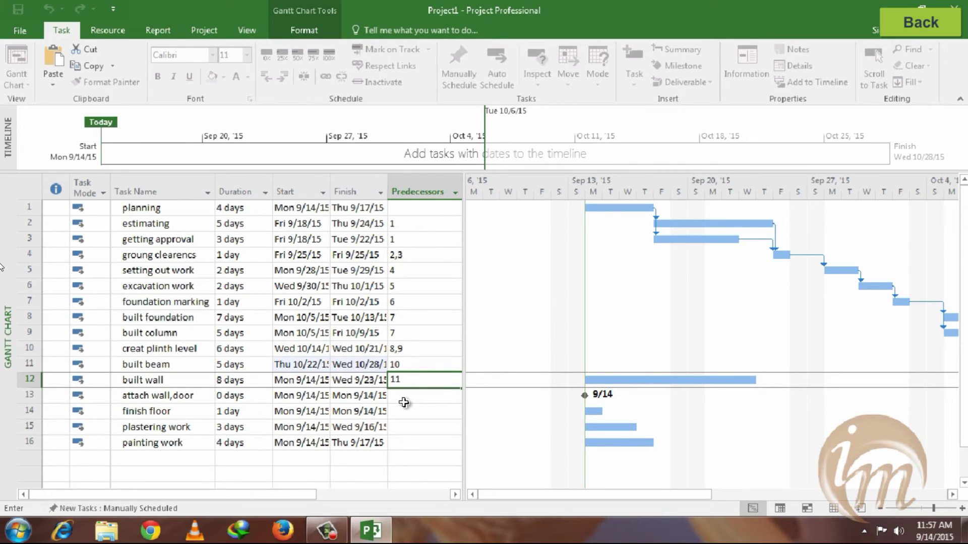
# - Give attach wall,door the start-to-start predecessor 11SS and set the predecessor of finish floor to 13
pyautogui.click(411, 396)
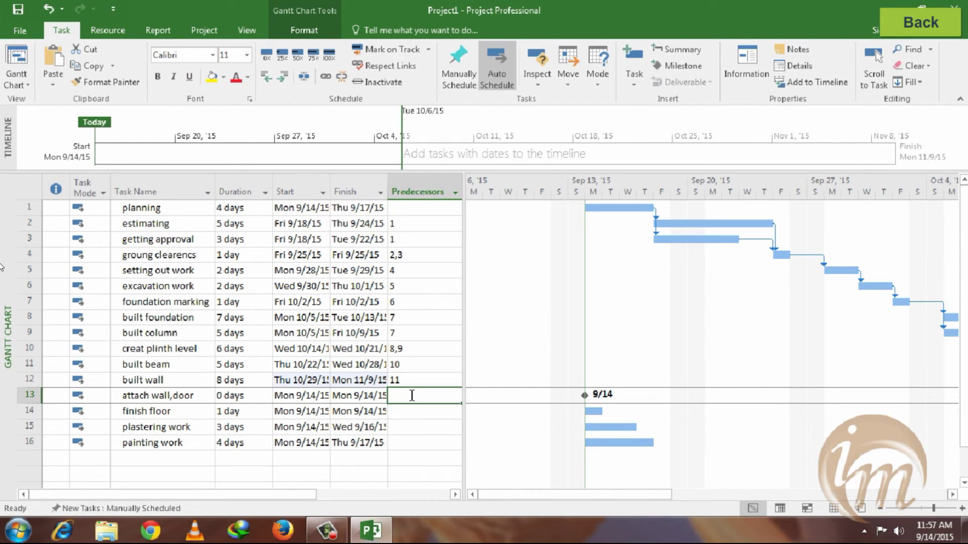
pyautogui.write('11')
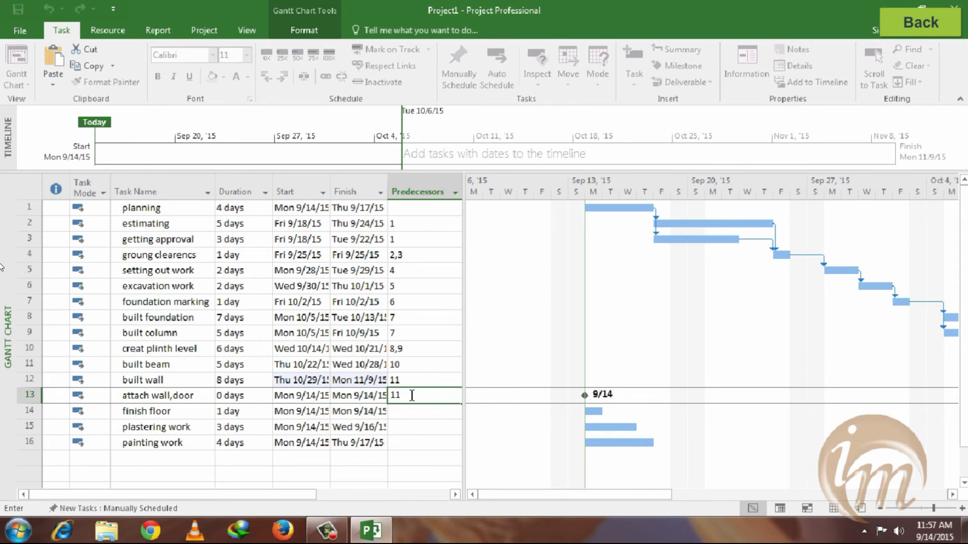
pyautogui.write('ss')
pyautogui.press('Return')
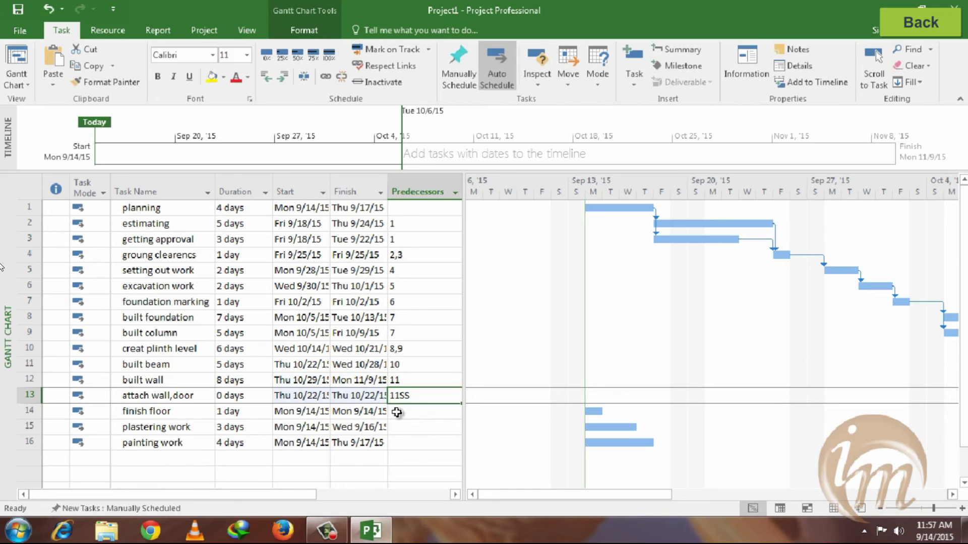
pyautogui.click(398, 413)
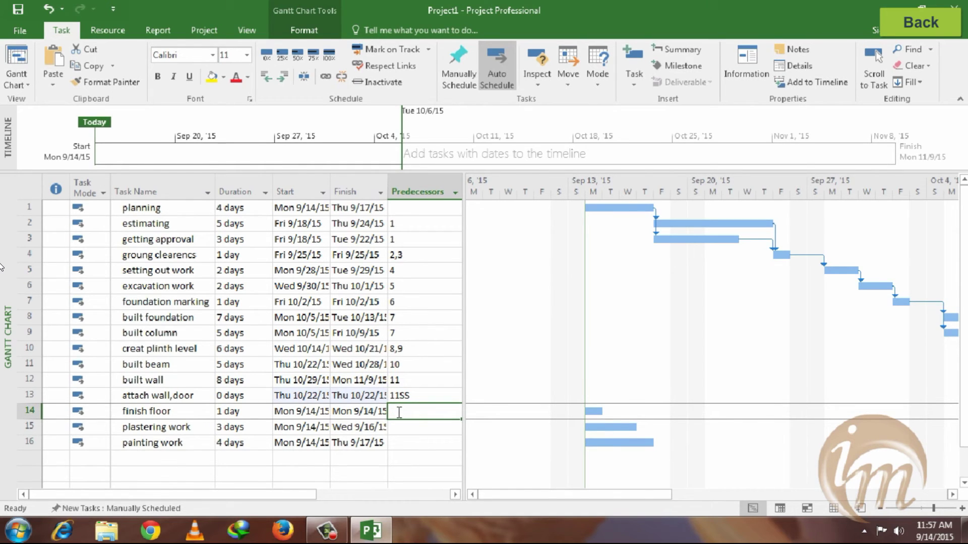
pyautogui.write('13')
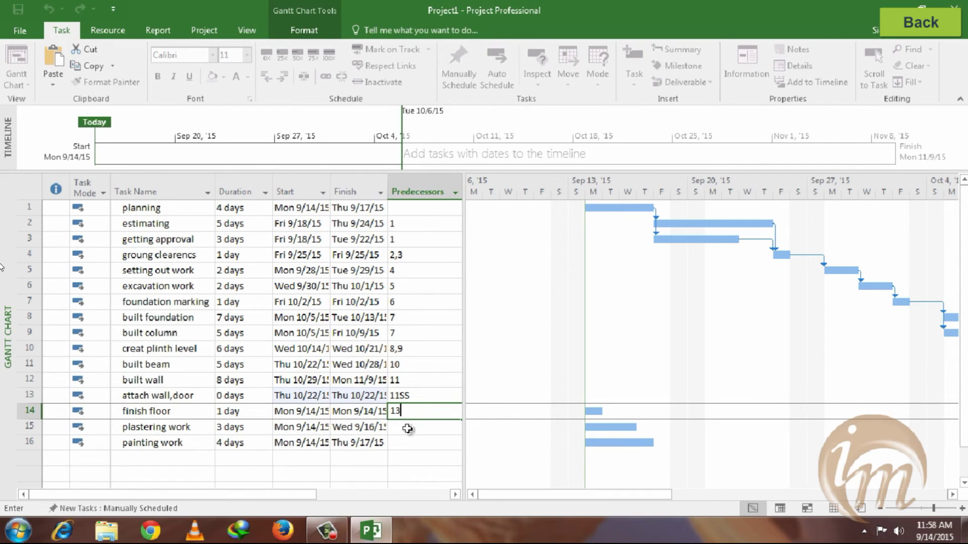
pyautogui.click(408, 430)
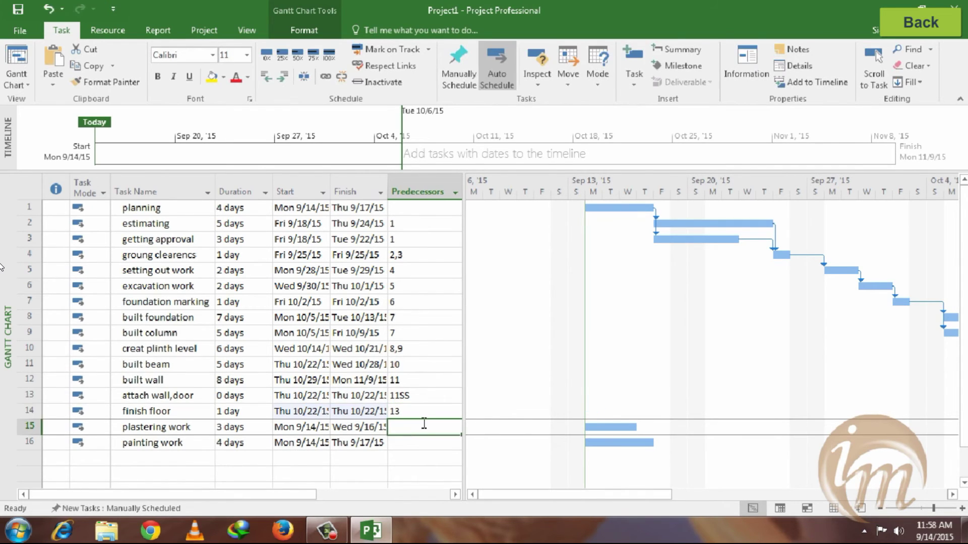
# - Set the predecessor of plastering work to 14 and the predecessor of painting work to 15
pyautogui.write('15')
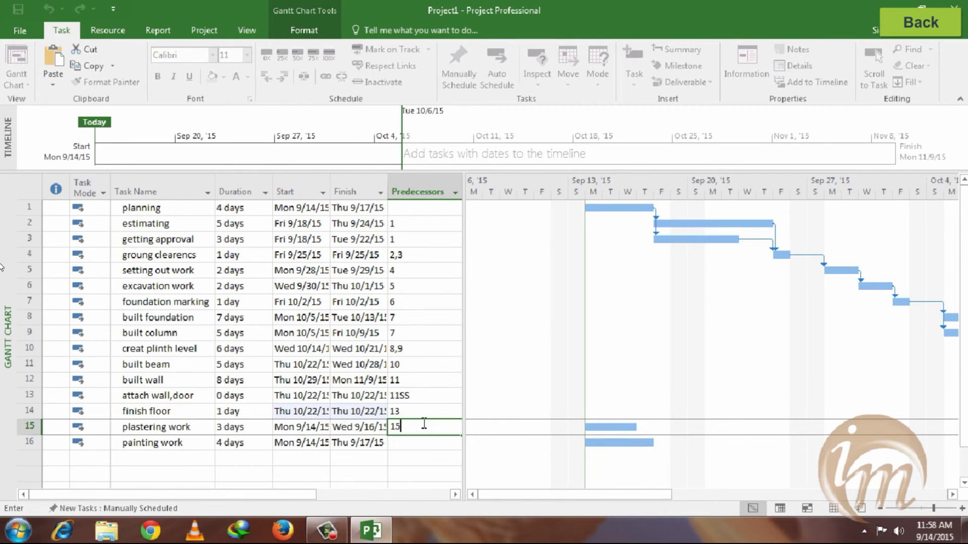
pyautogui.click(430, 447)
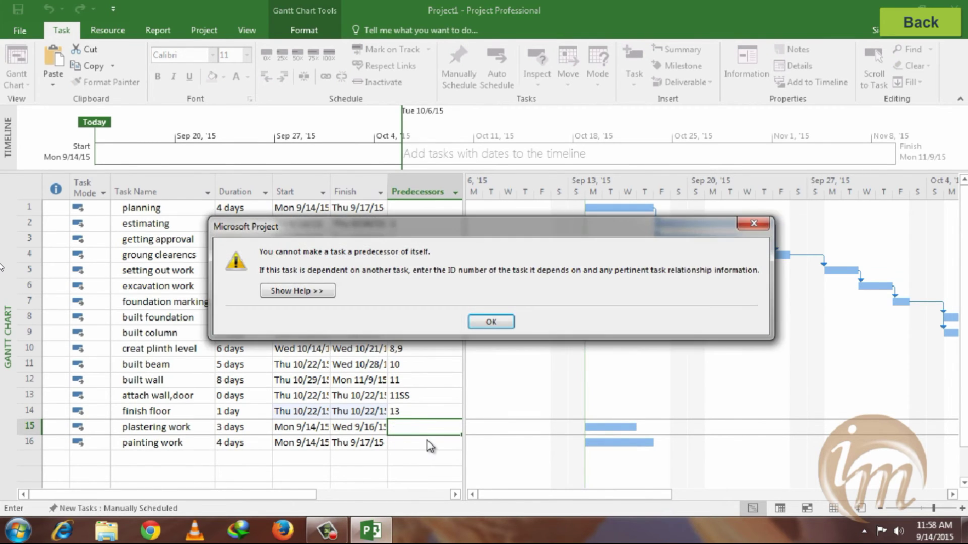
pyautogui.click(491, 322)
pyautogui.click(413, 428)
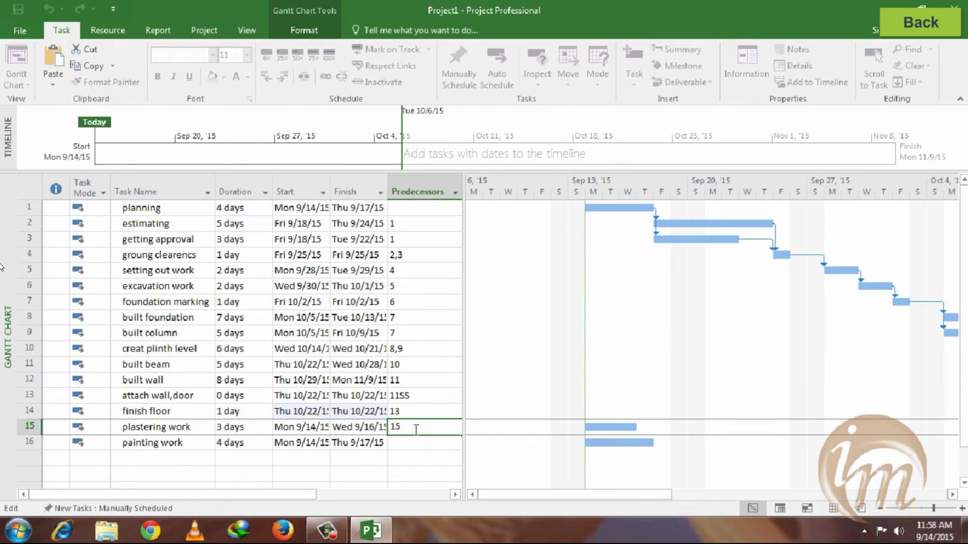
pyautogui.press('BackSpace')
pyautogui.write('4')
pyautogui.click(402, 450)
pyautogui.write('15')
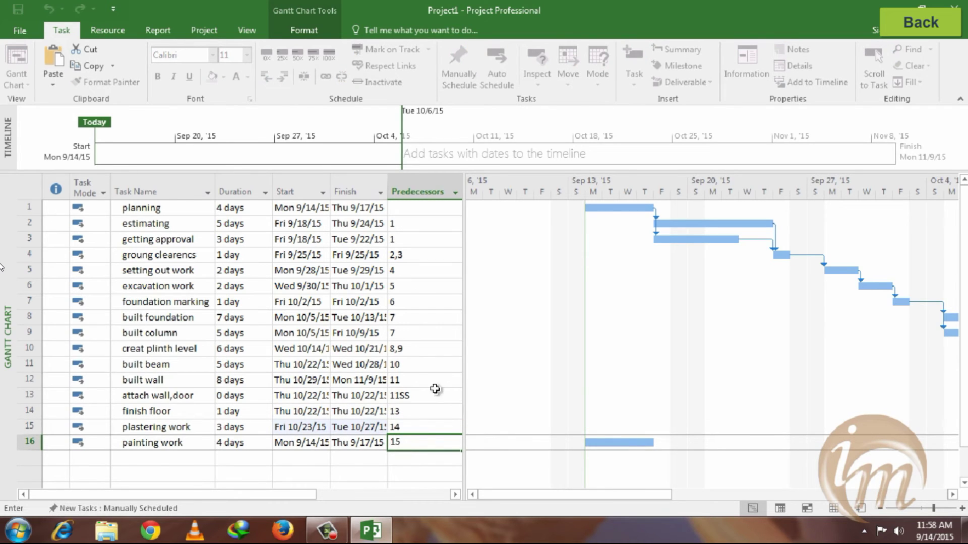
pyautogui.click(436, 367)
# - Switch the construction schedule to the Detail Gantt view
pyautogui.moveTo(509, 495); pyautogui.dragTo(832, 510)
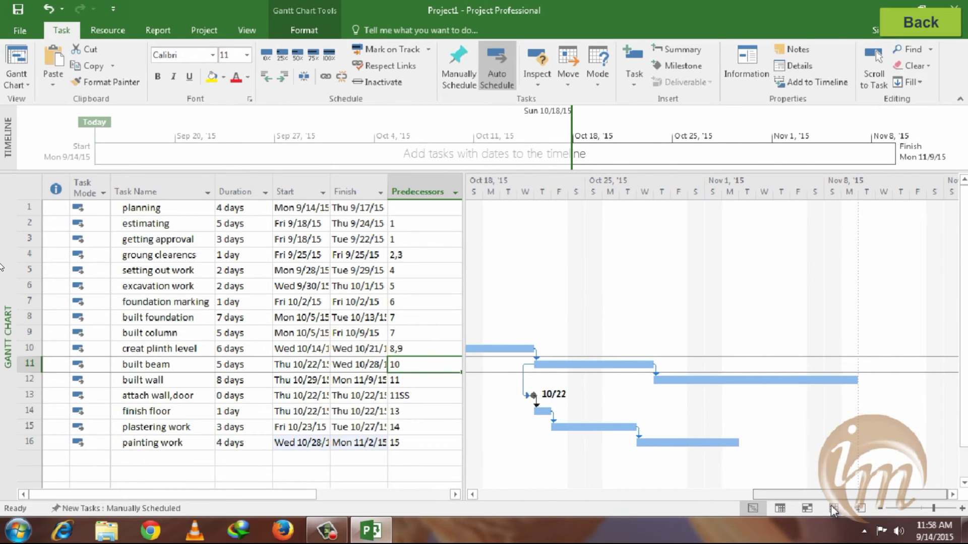
pyautogui.moveTo(833, 510); pyautogui.dragTo(728, 513)
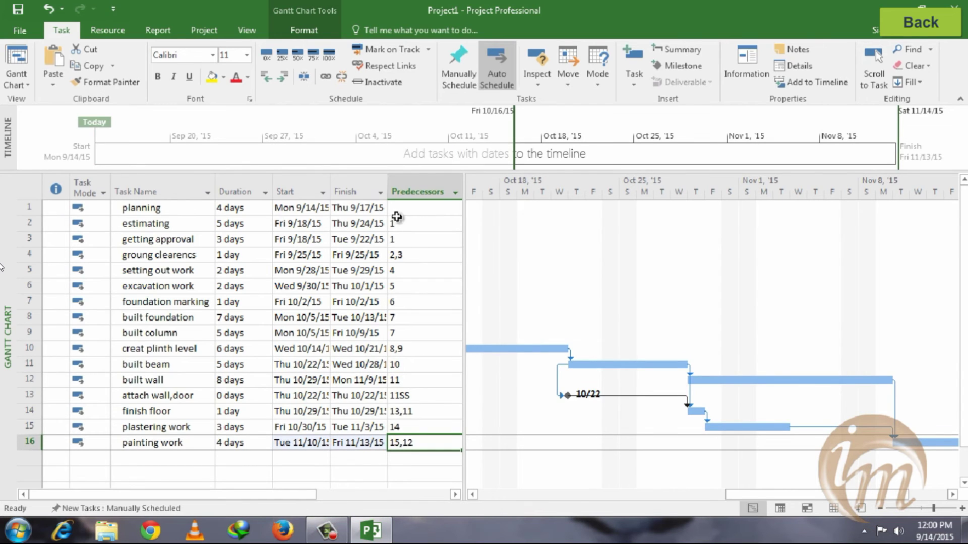
pyautogui.moveTo(463, 248)
pyautogui.mouseDown()
pyautogui.moveTo(527, 246)
pyautogui.moveTo(453, 244)
pyautogui.moveTo(467, 242)
pyautogui.mouseUp()
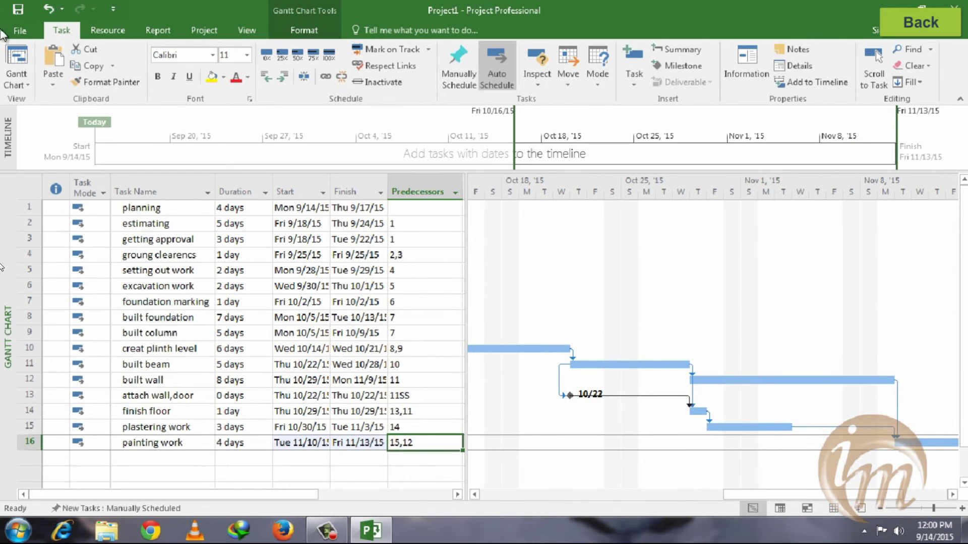
pyautogui.click(18, 79)
pyautogui.click(60, 374)
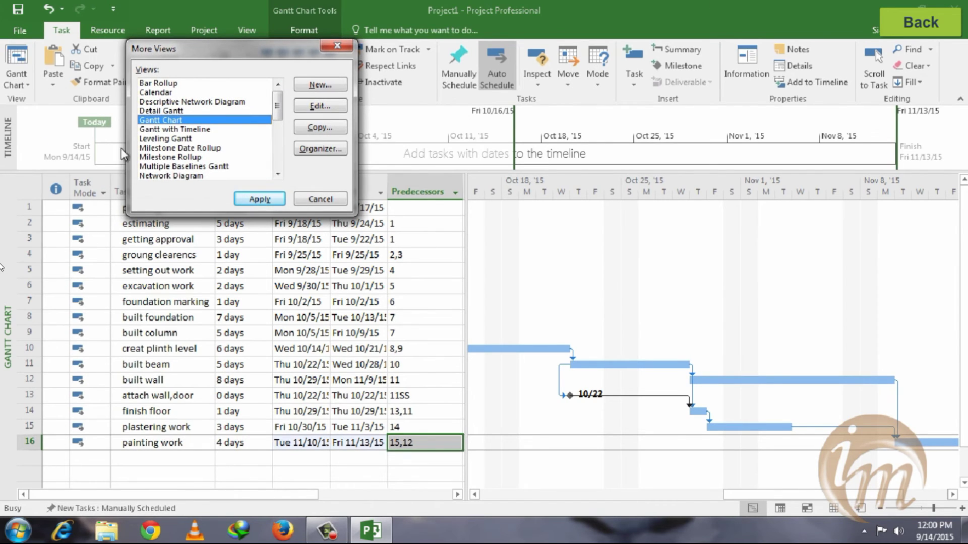
pyautogui.click(156, 111)
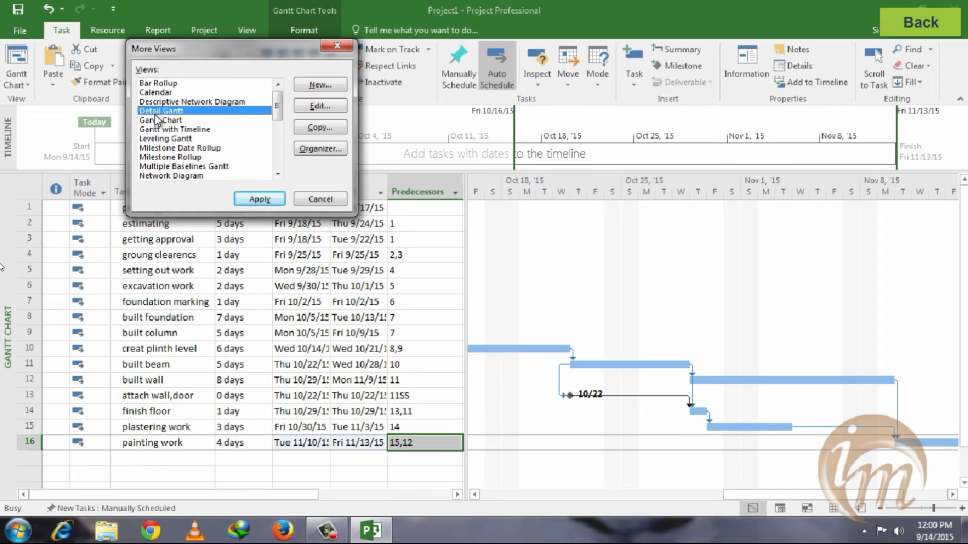
pyautogui.click(256, 200)
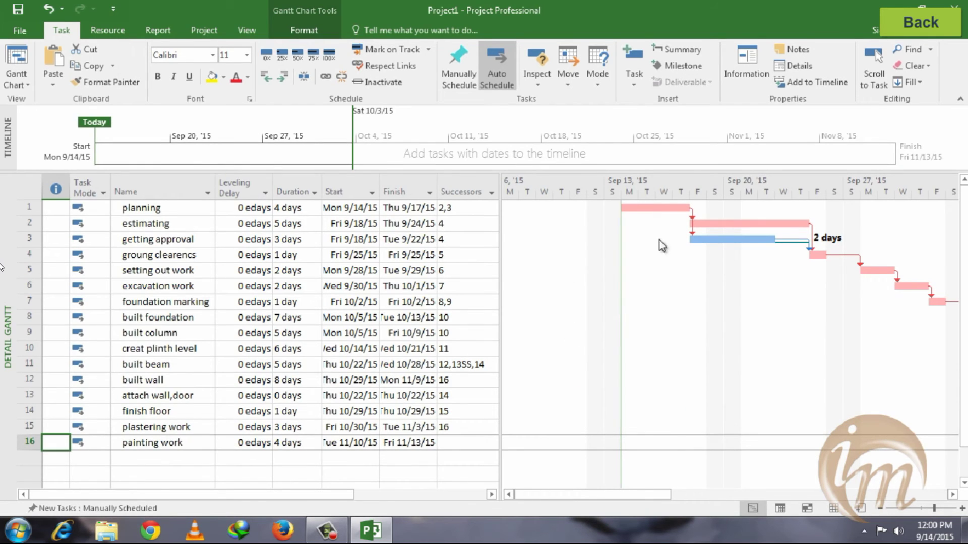
# - Replace the Resource Names column of the task table with a Predecessors column
pyautogui.moveTo(653, 496)
pyautogui.mouseDown()
pyautogui.moveTo(857, 499)
pyautogui.moveTo(605, 499)
pyautogui.moveTo(840, 502)
pyautogui.moveTo(567, 514)
pyautogui.moveTo(593, 512)
pyautogui.mouseUp()
pyautogui.moveTo(497, 272); pyautogui.dragTo(578, 287)
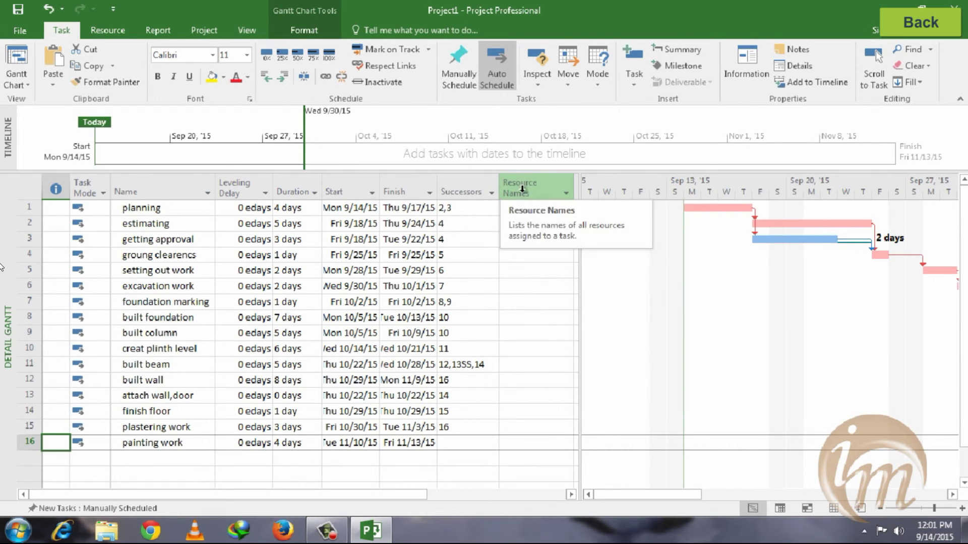
pyautogui.click(519, 178)
pyautogui.press('Insert')
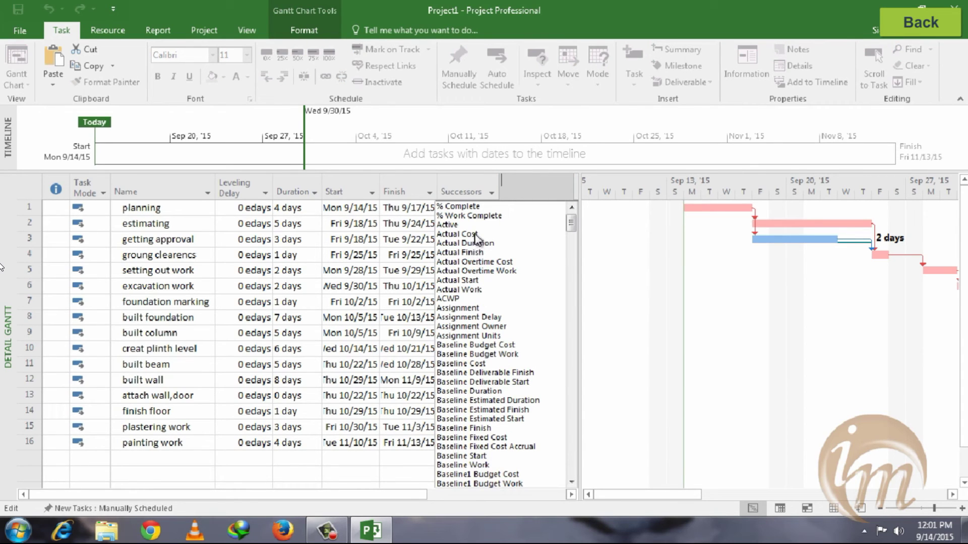
pyautogui.write('peak')
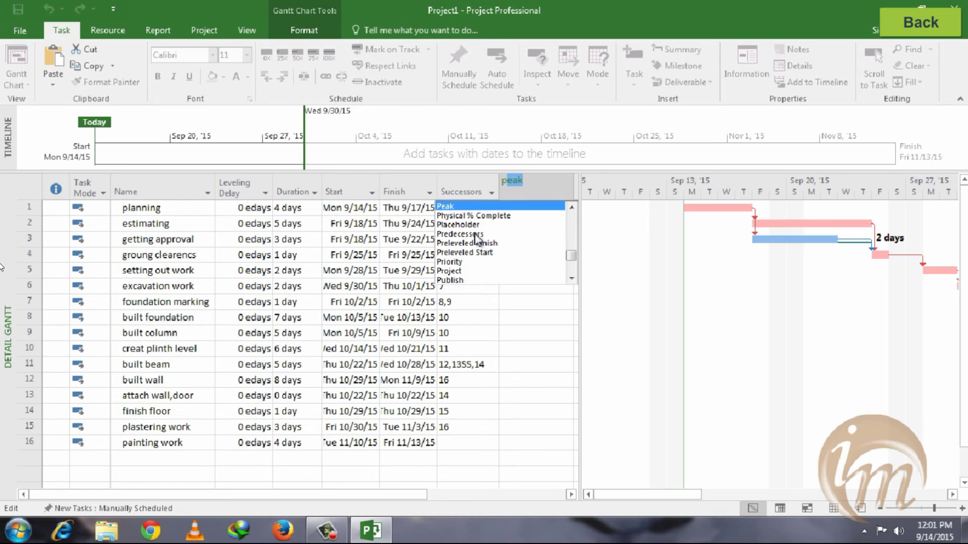
pyautogui.click(475, 234)
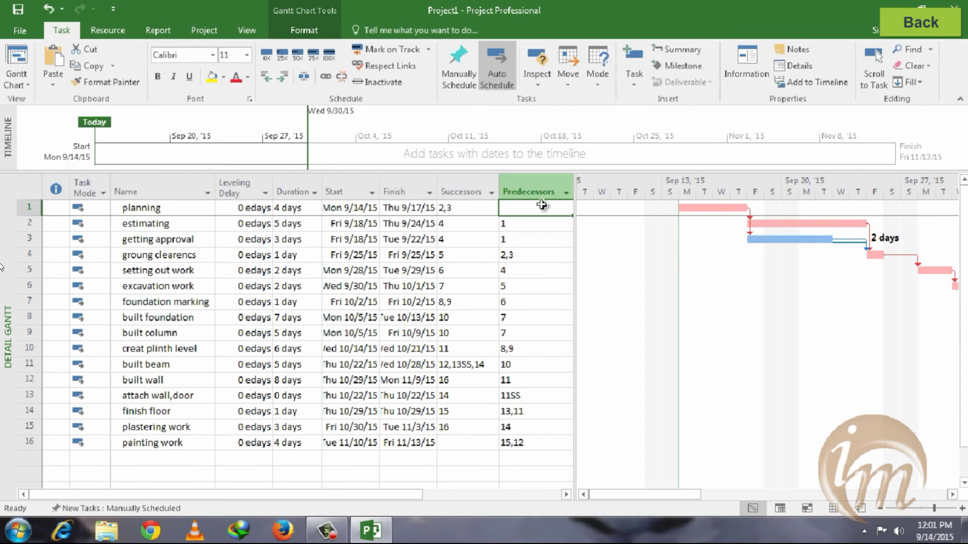
# - Add a Free Slack column to the task table after Predecessors
pyautogui.moveTo(577, 189); pyautogui.dragTo(675, 197)
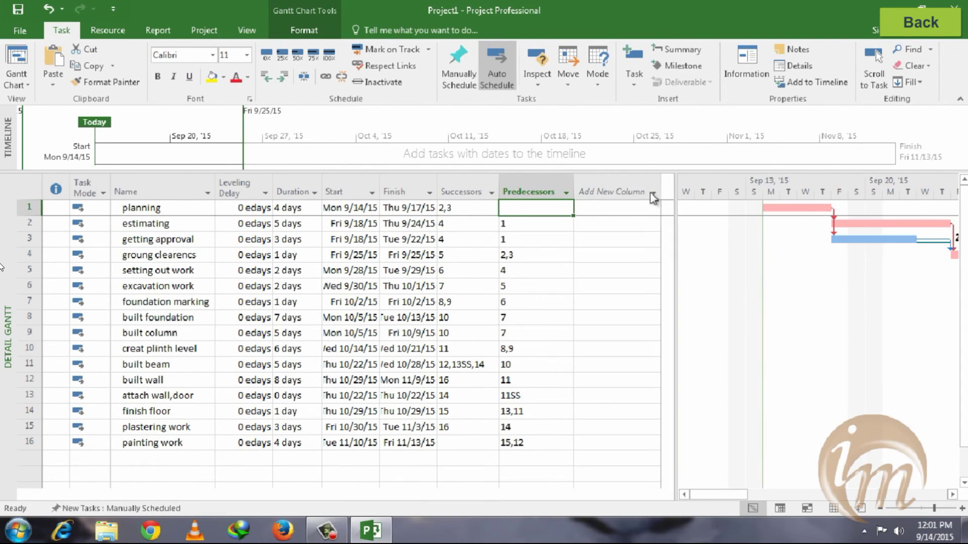
pyautogui.click(623, 184)
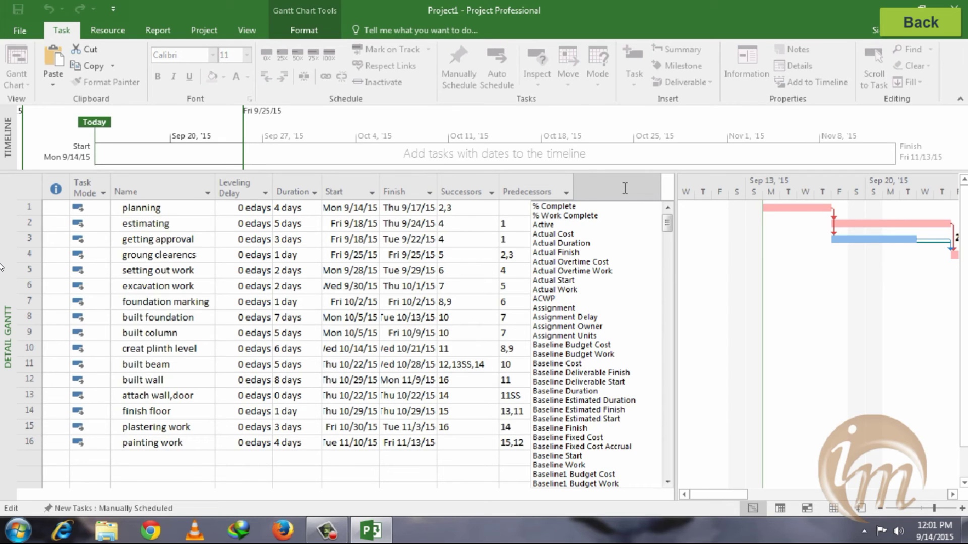
pyautogui.write('finish')
pyautogui.scroll(-6, 562, 346)
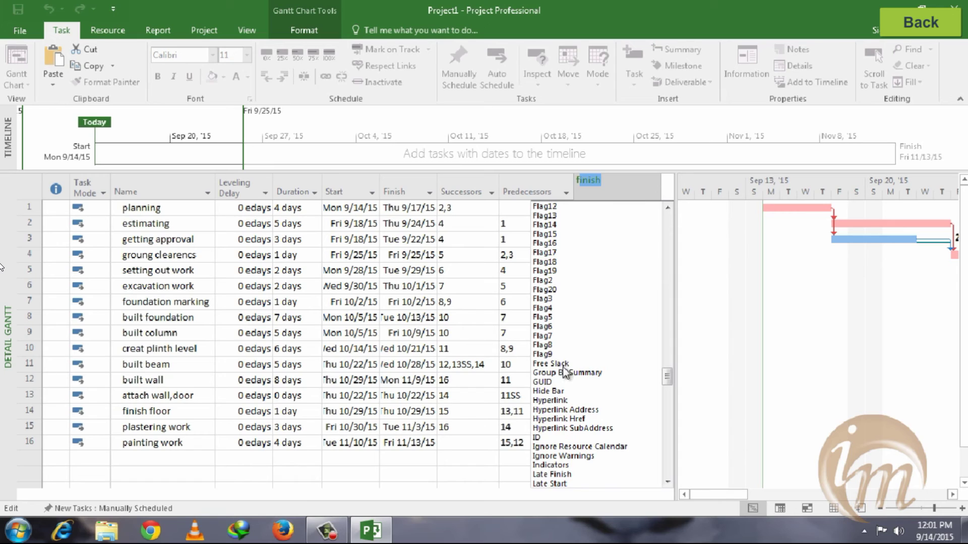
pyautogui.click(562, 364)
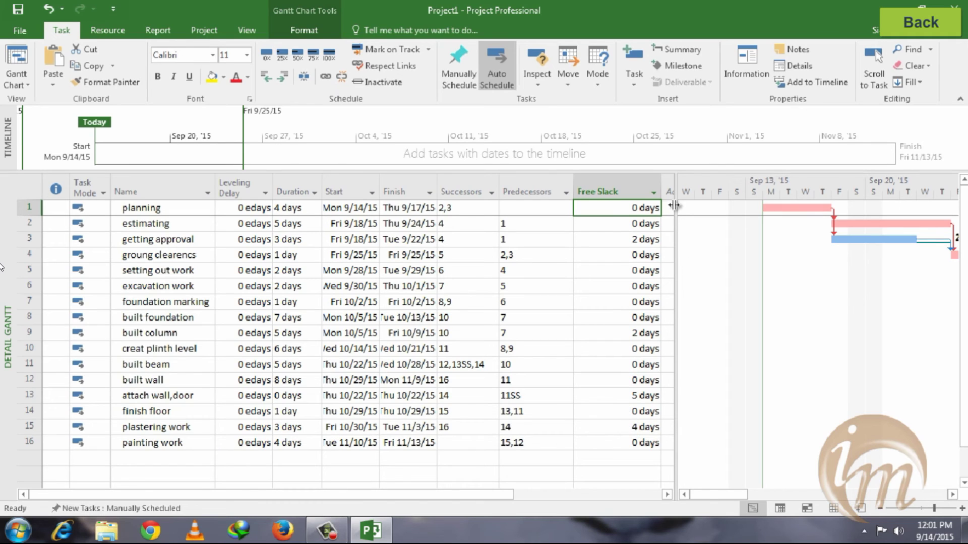
# - Add a Total Slack column to the task table after Free Slack
pyautogui.moveTo(676, 182); pyautogui.dragTo(751, 193)
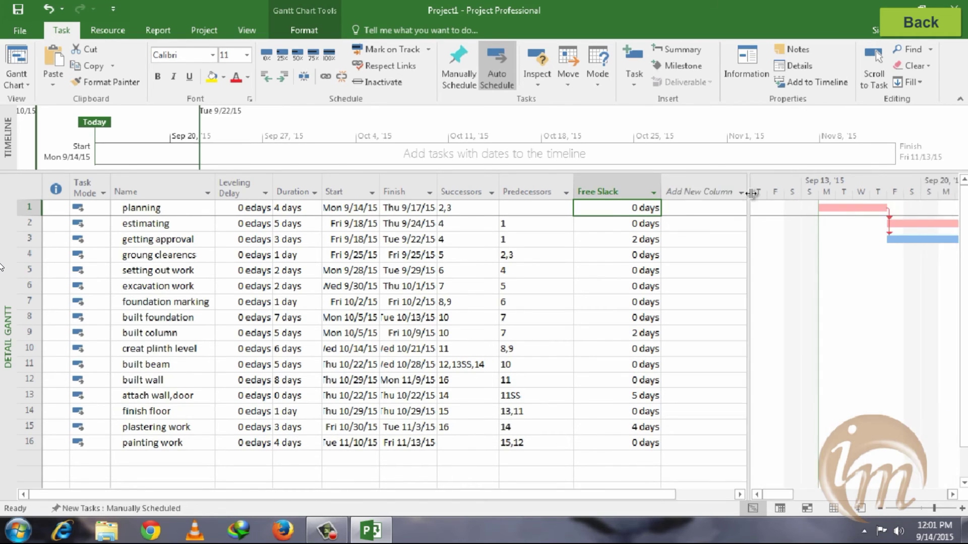
pyautogui.click(716, 192)
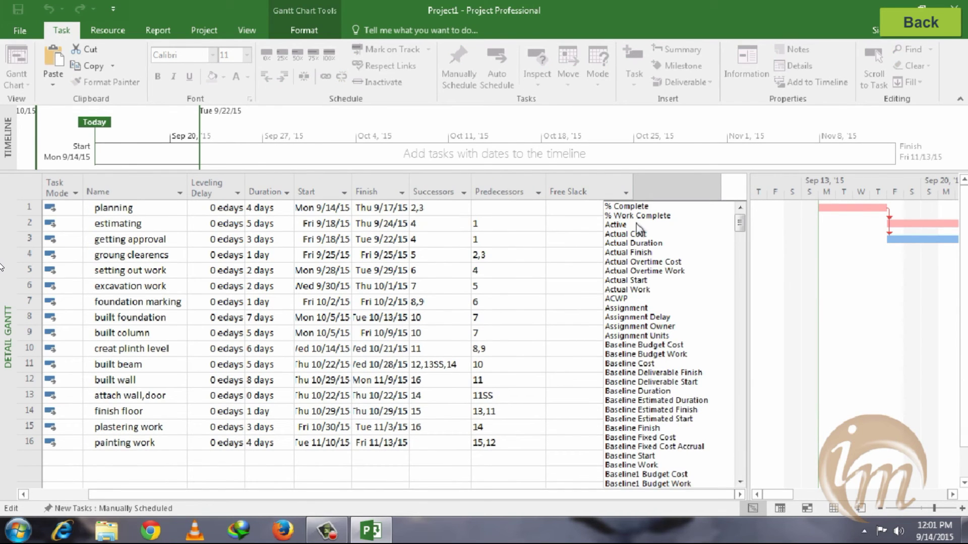
pyautogui.write('task Calendar')
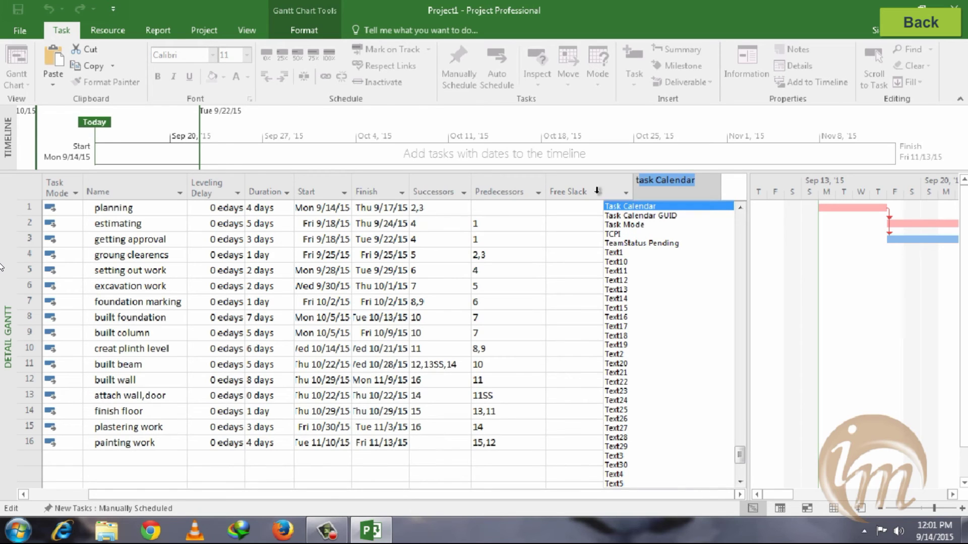
pyautogui.scroll(-4, 642, 285)
pyautogui.scroll(-2, 642, 285)
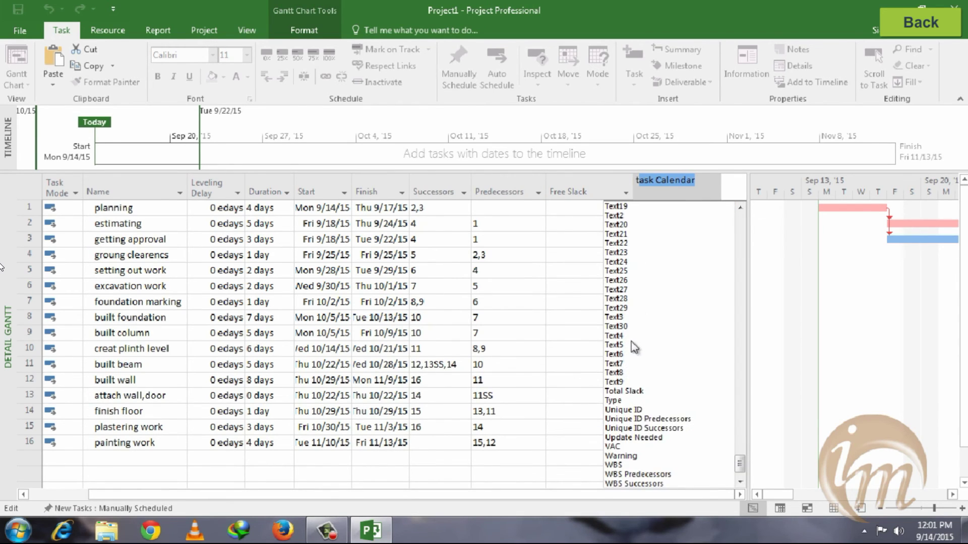
pyautogui.click(628, 400)
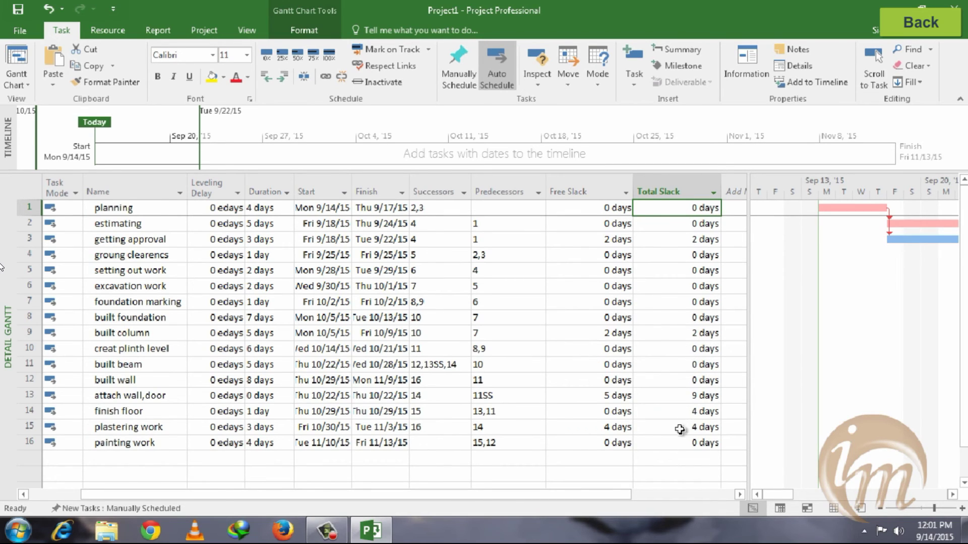
# - Add a Duration1 column to the task table after Total Slack
pyautogui.moveTo(750, 290); pyautogui.dragTo(820, 294)
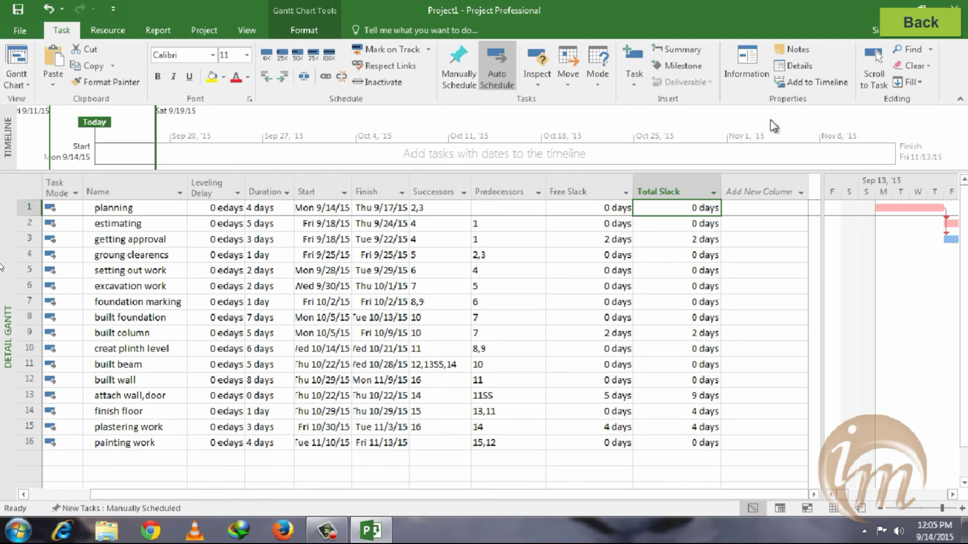
pyautogui.click(776, 189)
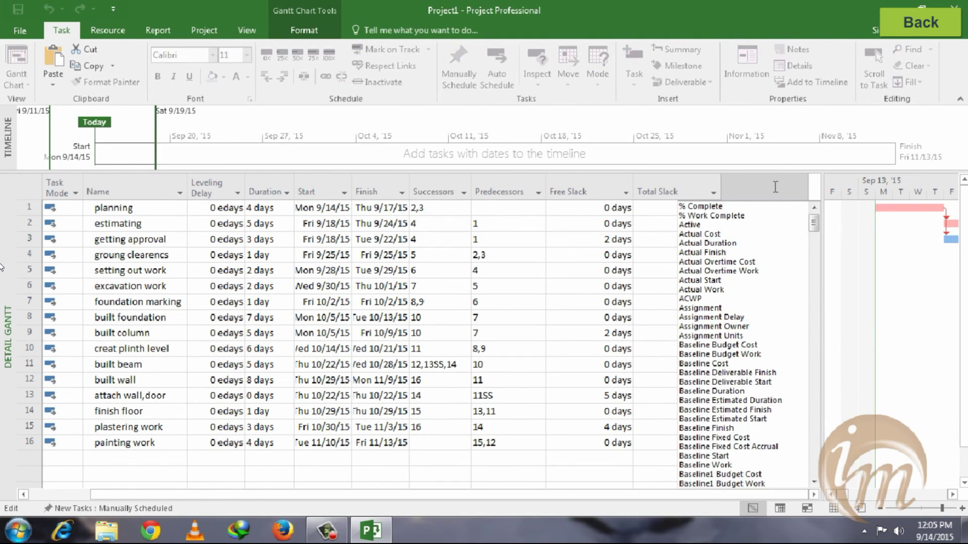
pyautogui.write('int')
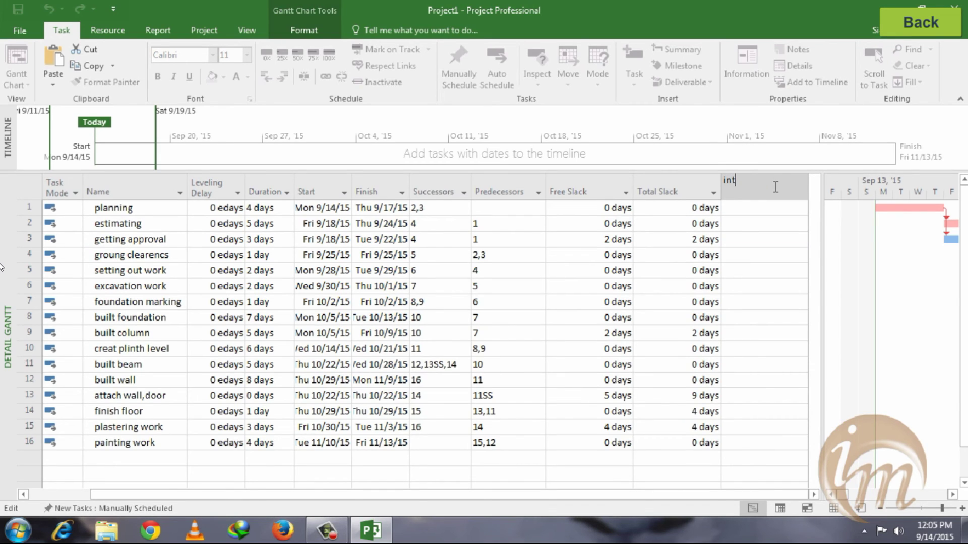
pyautogui.press('BackSpace')
pyautogui.press('BackSpace')
pyautogui.write('date1')
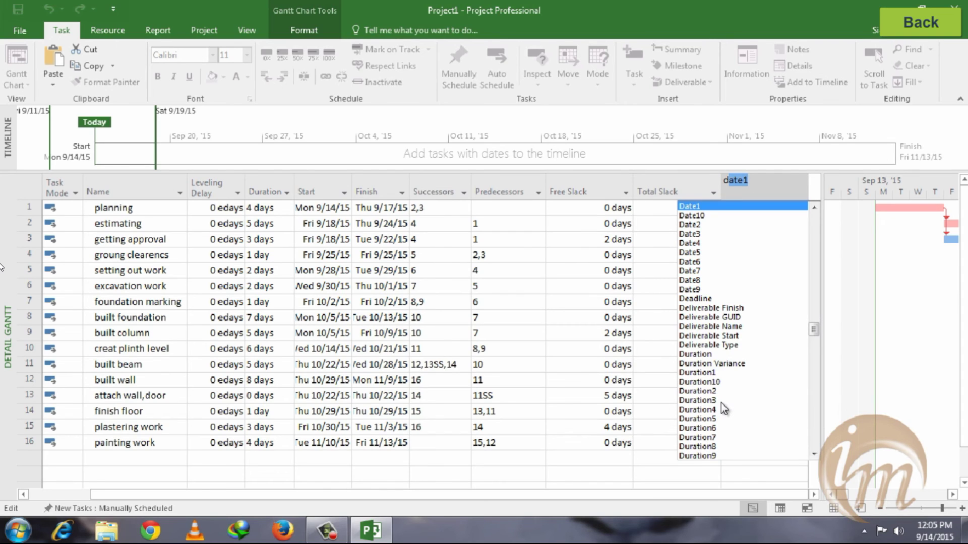
pyautogui.click(712, 374)
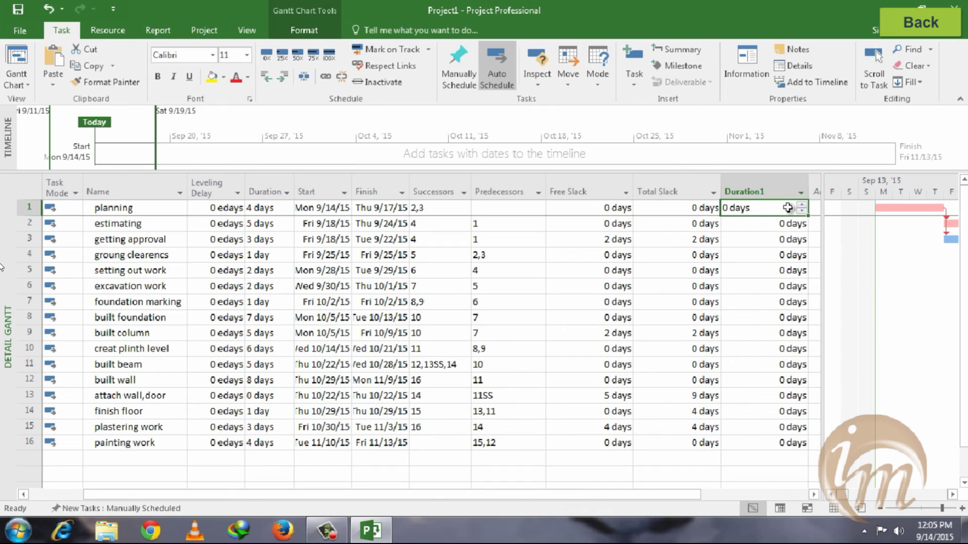
# - Rename the Duration1 custom field as "interfering slack"
pyautogui.rightClick(763, 186)
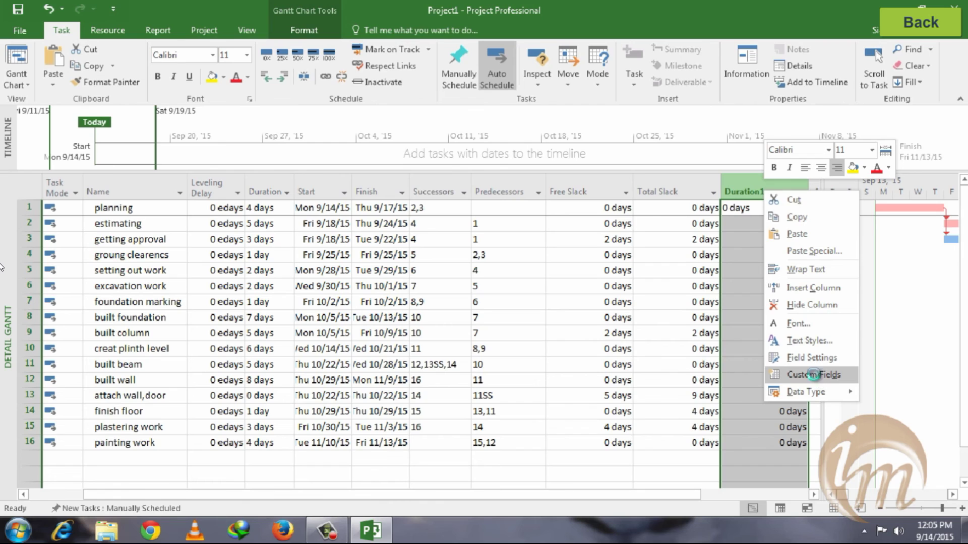
pyautogui.click(814, 375)
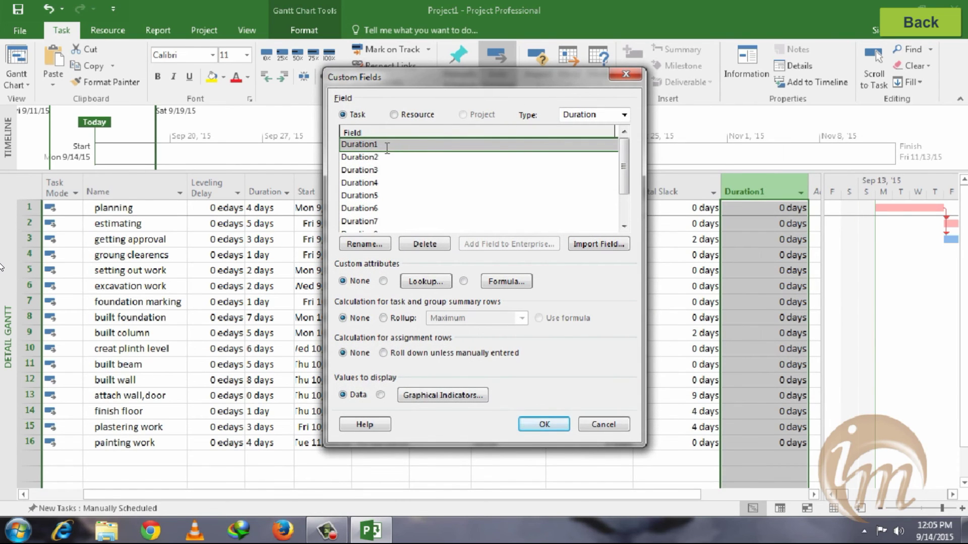
pyautogui.click(377, 246)
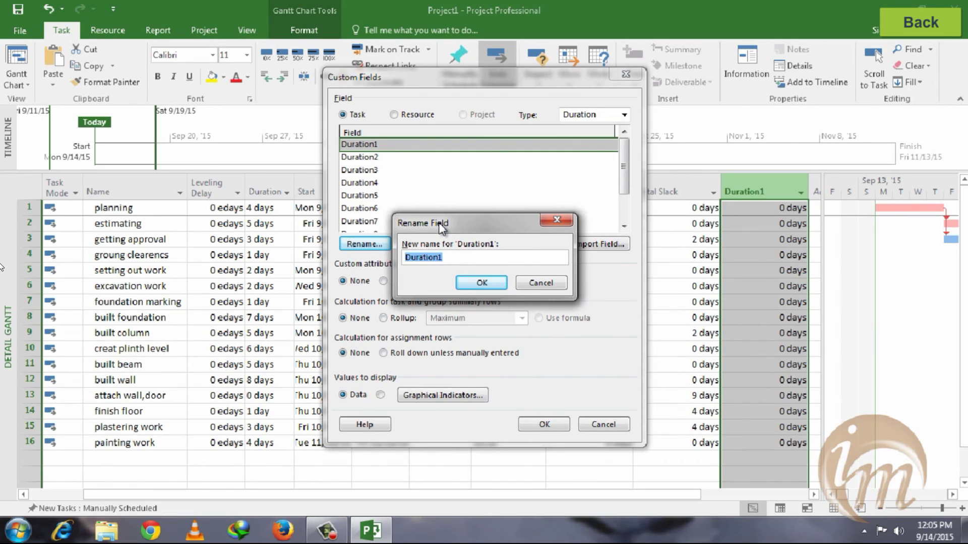
pyautogui.write('in')
pyautogui.write('terfering slack')
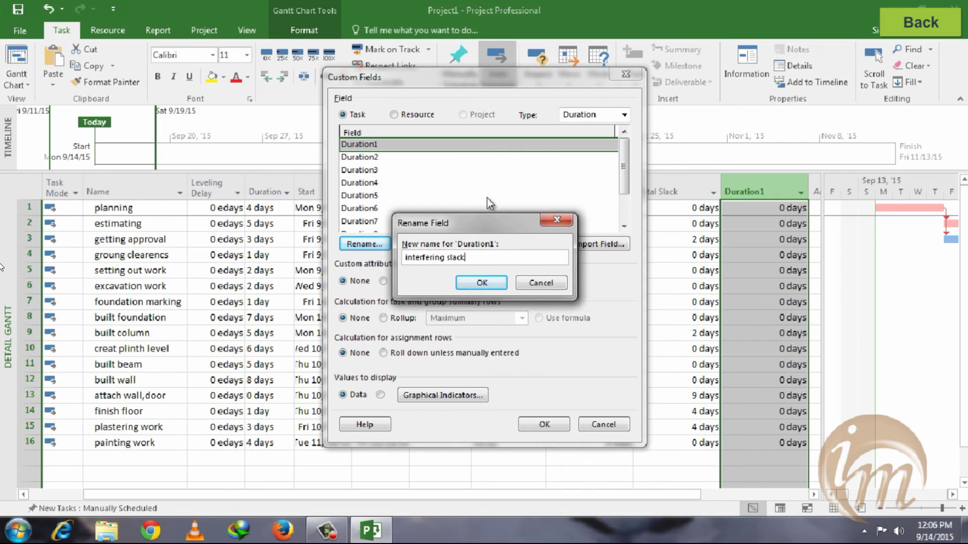
pyautogui.click(480, 282)
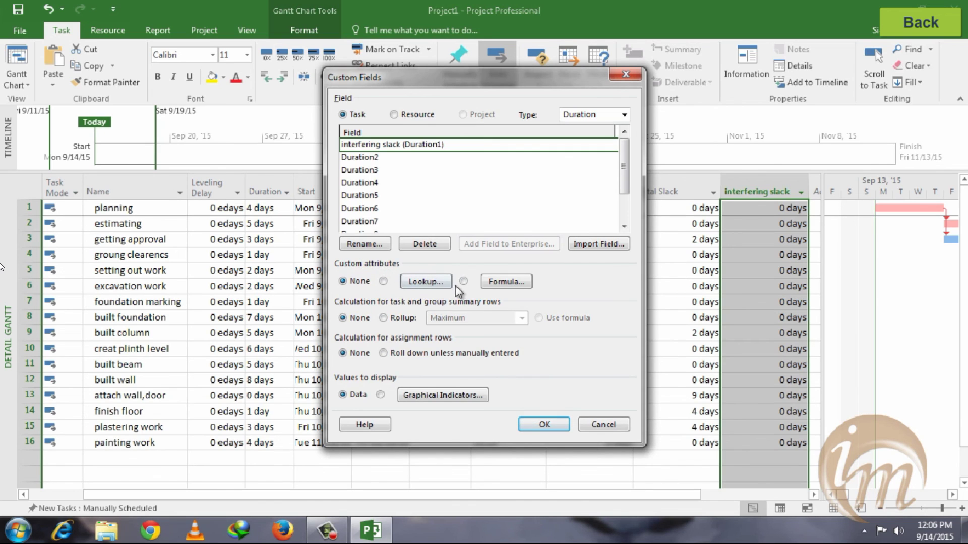
# - Make the interfering slack field a calculated field with the formula [Total Slack] - [Free Slack], replacing its existing data
pyautogui.click(463, 281)
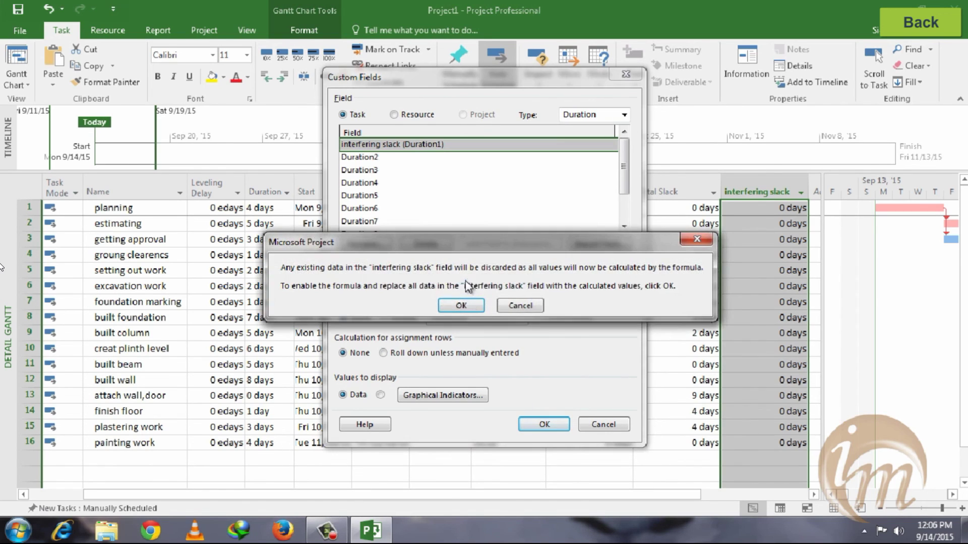
pyautogui.click(467, 305)
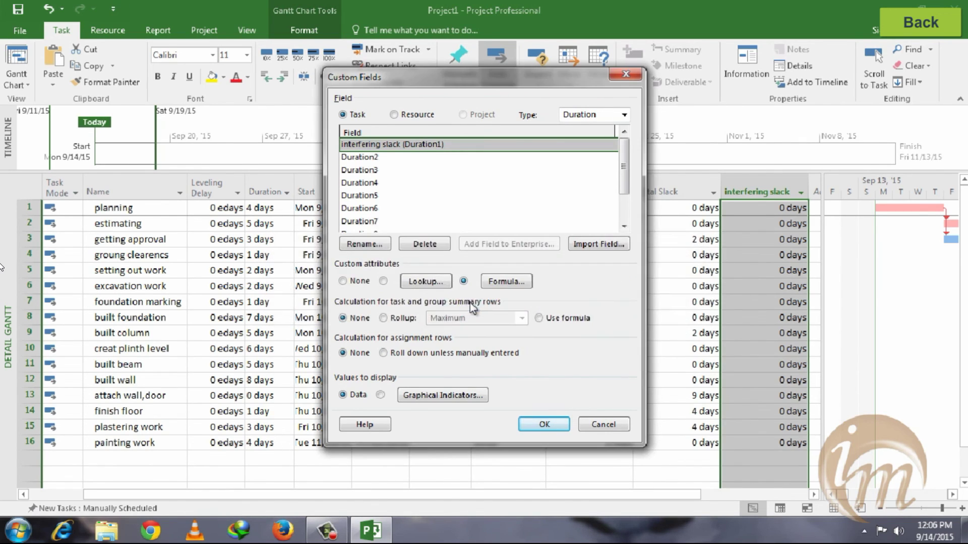
pyautogui.click(506, 281)
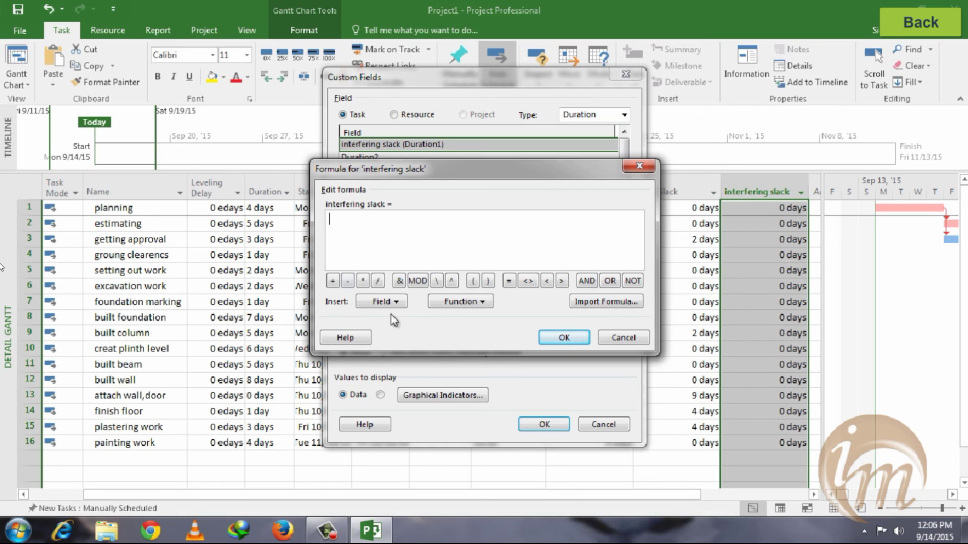
pyautogui.click(383, 302)
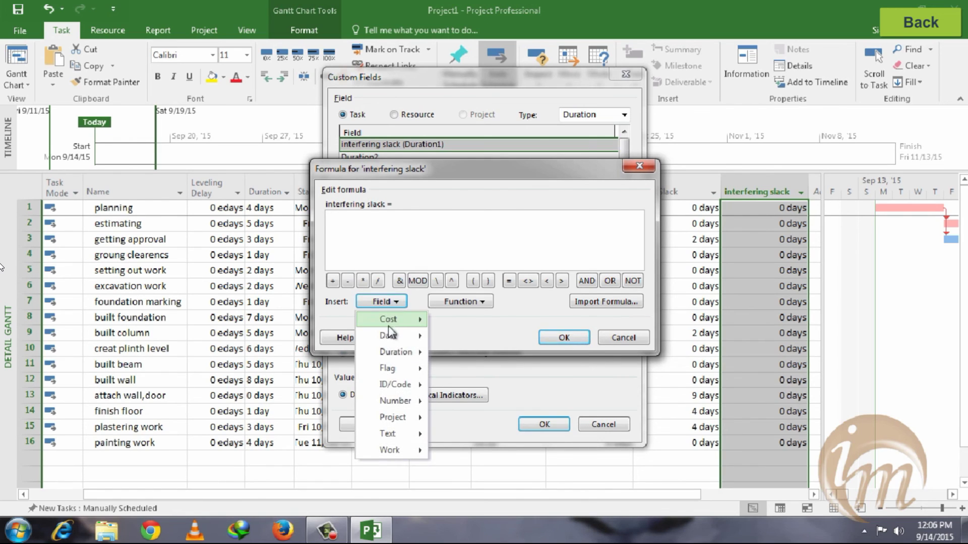
pyautogui.moveTo(396, 356)
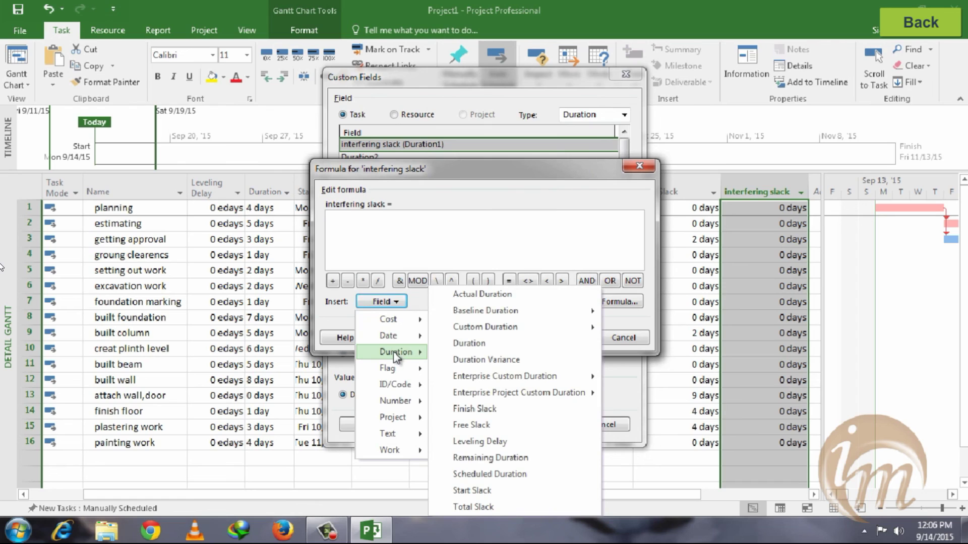
pyautogui.click(476, 504)
pyautogui.click(348, 280)
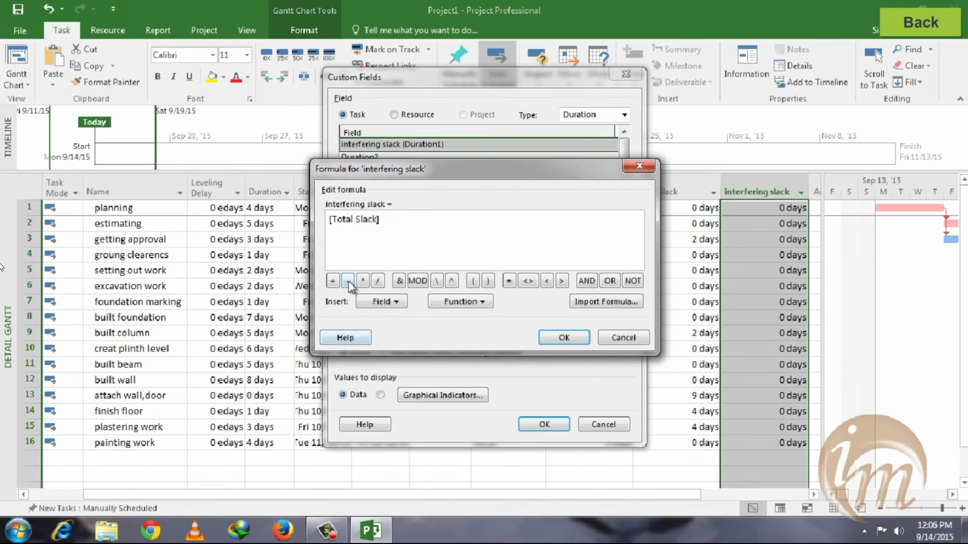
pyautogui.click(365, 304)
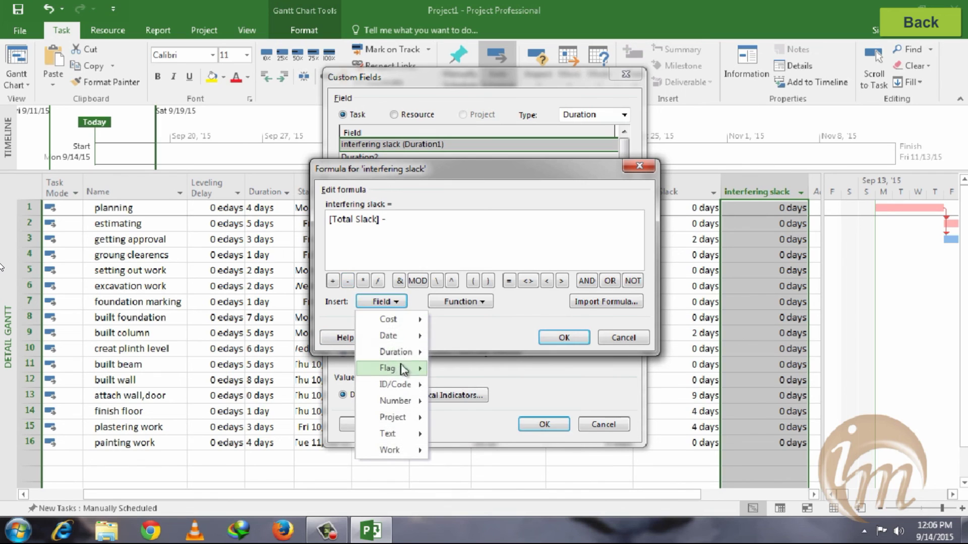
pyautogui.moveTo(404, 353)
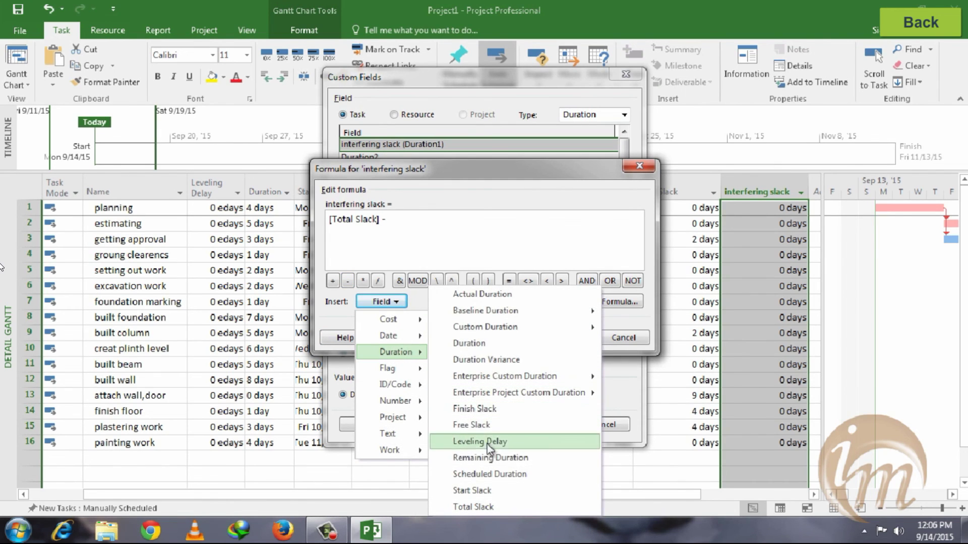
pyautogui.click(485, 425)
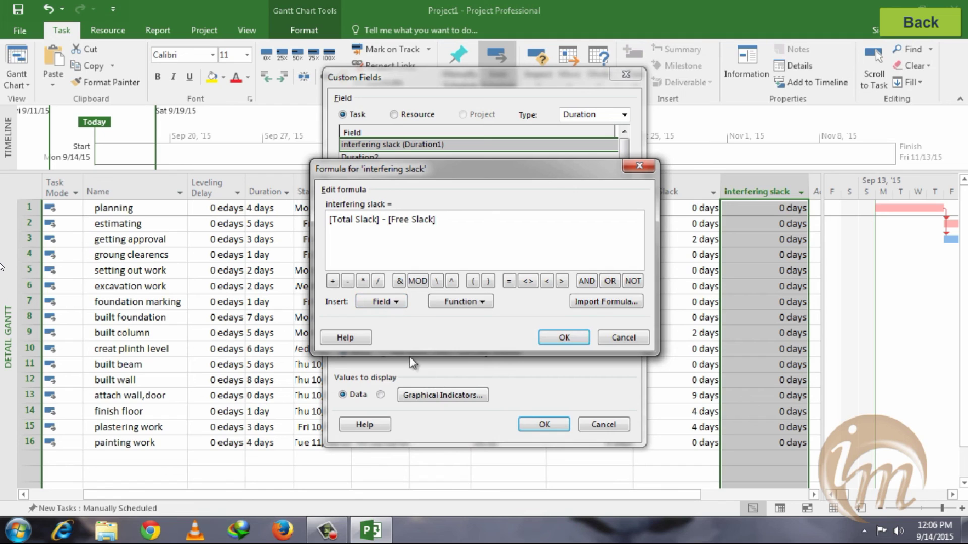
pyautogui.click(568, 344)
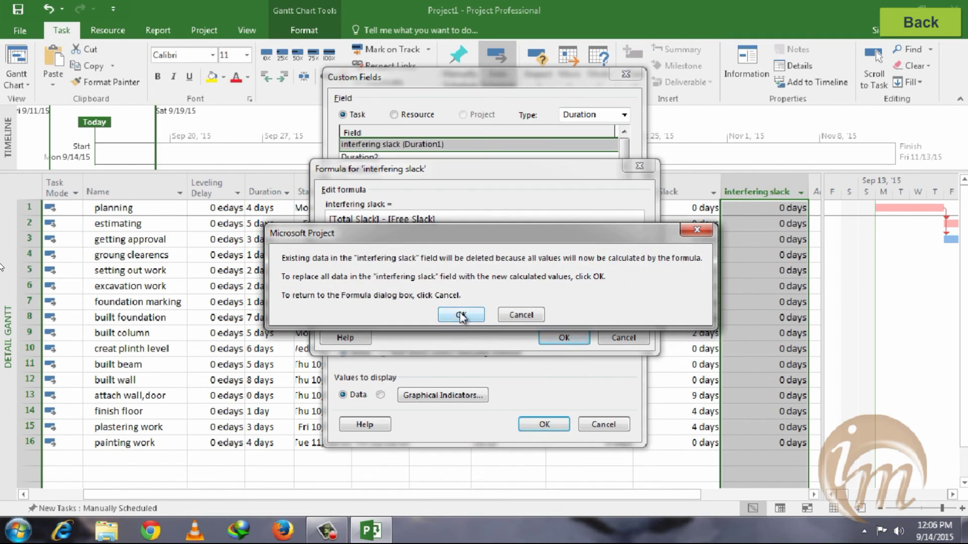
pyautogui.click(461, 317)
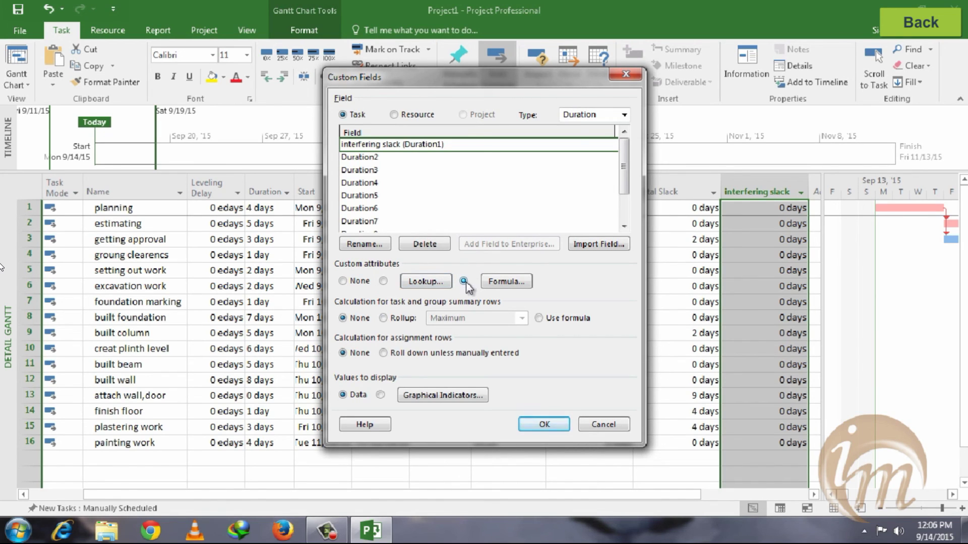
pyautogui.click(541, 425)
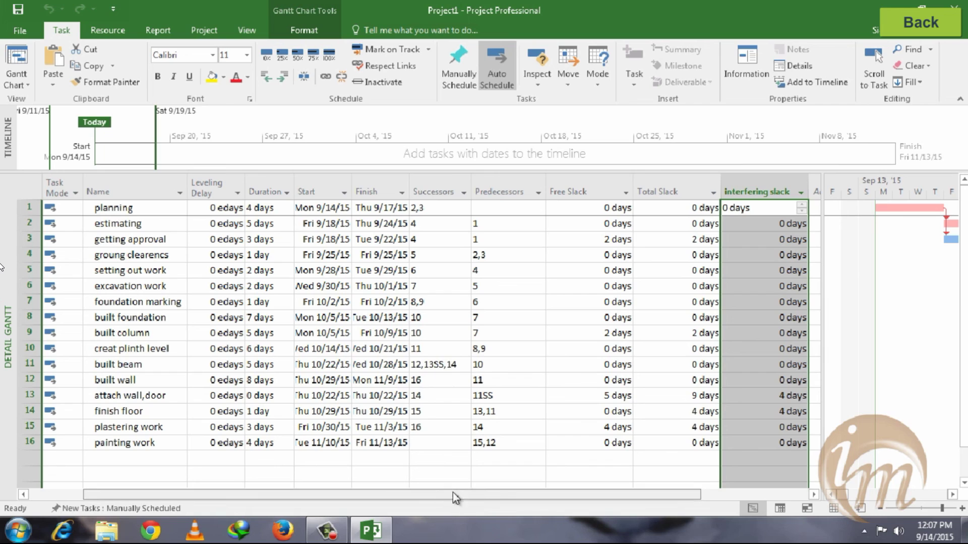
# - Widen the Gantt chart area up to the Finish column to view the task bars and their slack lines
pyautogui.moveTo(844, 497); pyautogui.dragTo(873, 497)
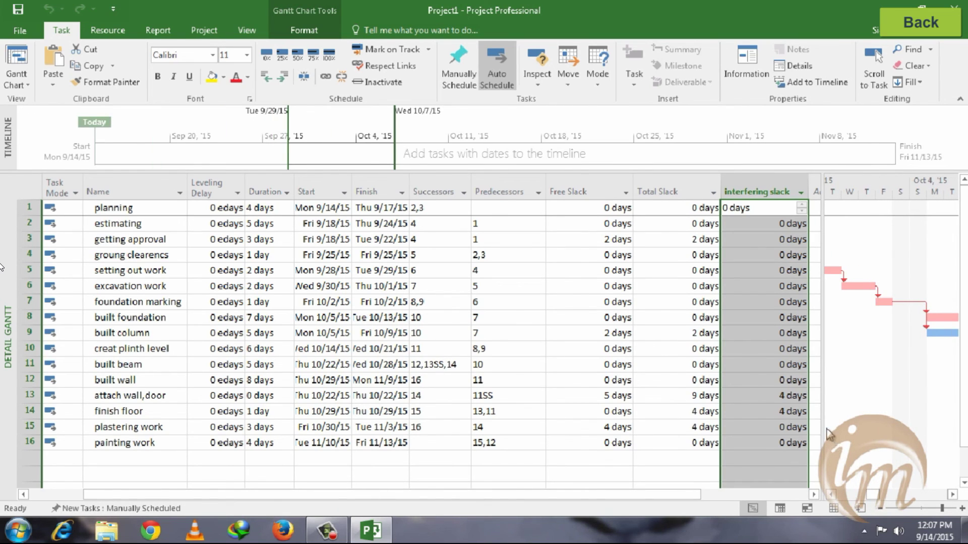
pyautogui.moveTo(821, 425); pyautogui.dragTo(398, 417)
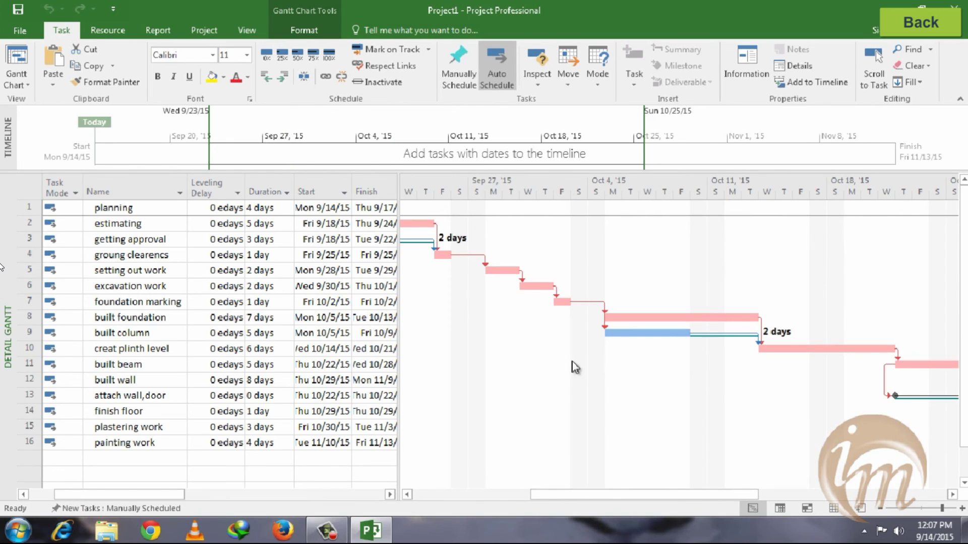